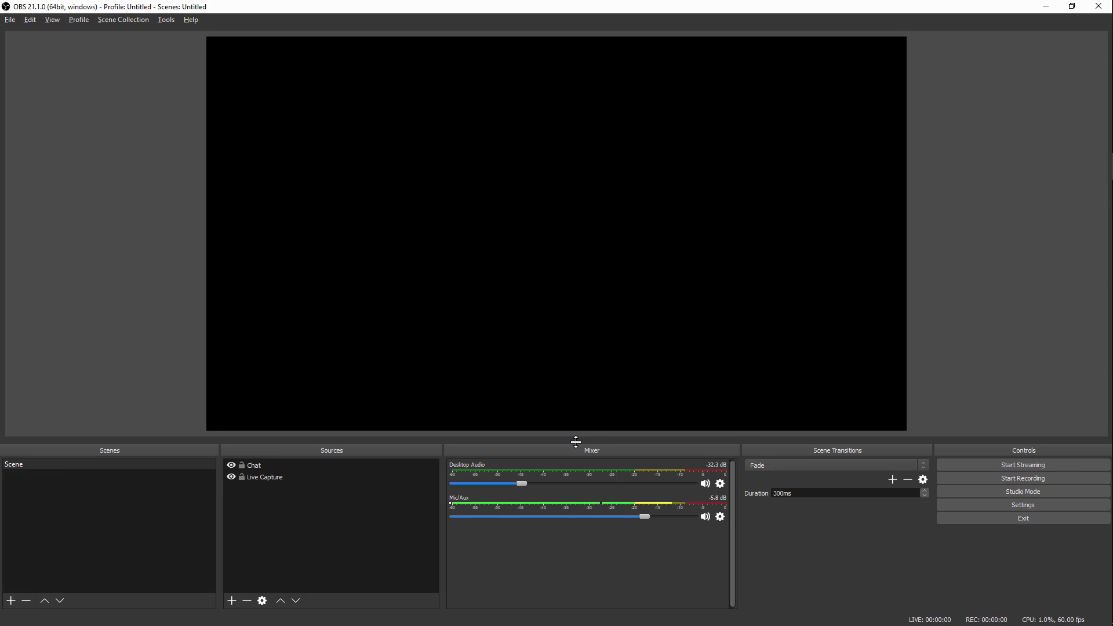
Step: Enlarge the preview area by lowering the divider above the Scenes, Sources and Mixer docks
{"action": "mouse_move", "coordinate": [575, 442]}
{"action": "left_mouse_down"}
{"action": "mouse_move", "coordinate": [571, 423]}
{"action": "mouse_move", "coordinate": [585, 447]}
{"action": "left_mouse_up"}
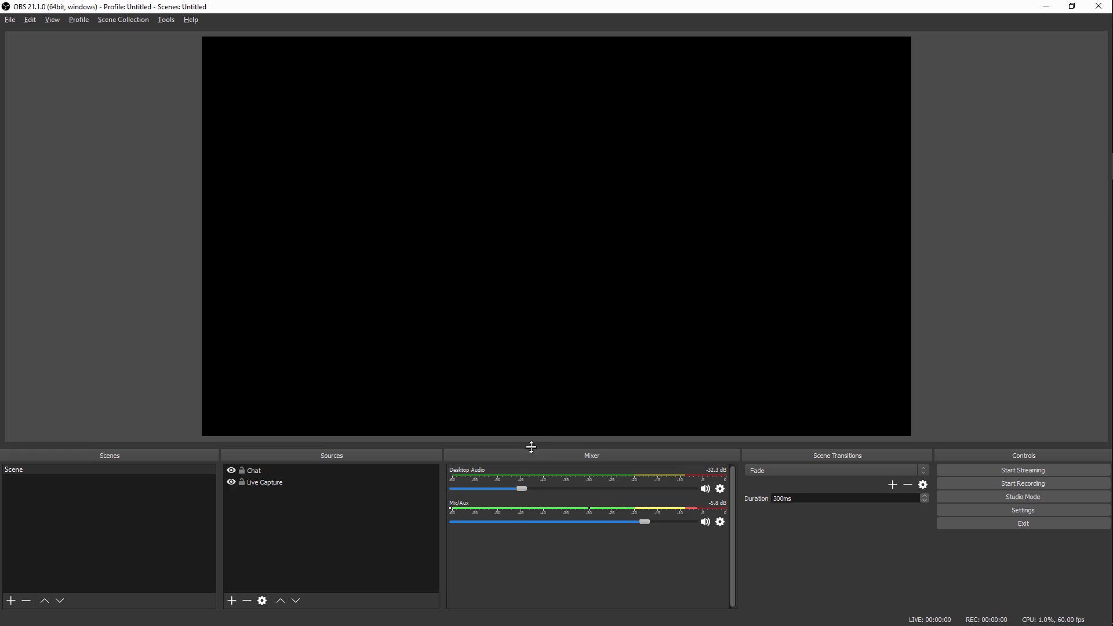
{"action": "left_click_drag", "start_coordinate": [522, 488], "coordinate": [520, 496]}
{"action": "left_click", "coordinate": [17, 472]}
{"action": "left_click", "coordinate": [69, 419]}
{"action": "left_click_drag", "start_coordinate": [541, 448], "coordinate": [541, 448]}
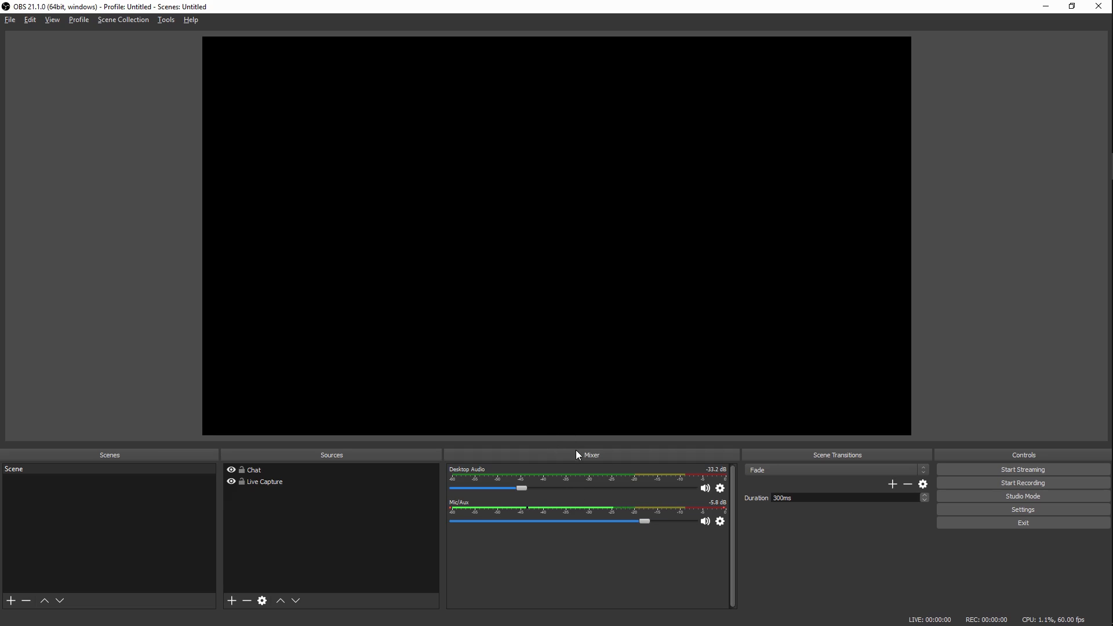
{"action": "left_click_drag", "start_coordinate": [568, 447], "coordinate": [574, 496]}
{"action": "left_click", "coordinate": [843, 105]}
{"action": "mouse_move", "coordinate": [833, 122]}
{"action": "left_mouse_down"}
{"action": "mouse_move", "coordinate": [865, 159]}
{"action": "mouse_move", "coordinate": [840, 137]}
{"action": "mouse_move", "coordinate": [841, 118]}
{"action": "left_mouse_up"}
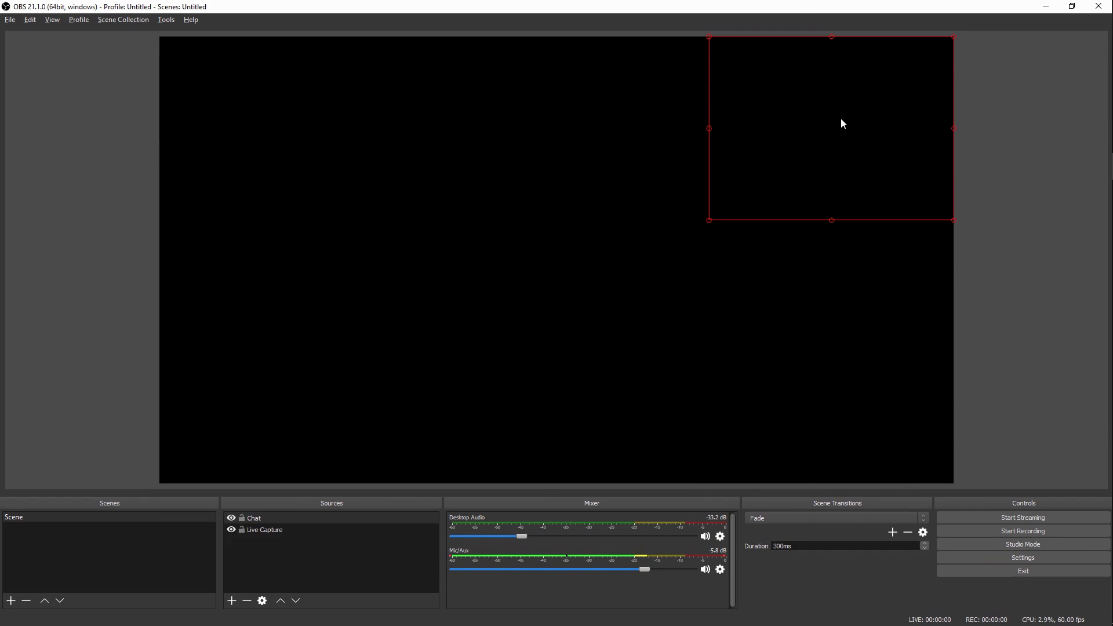
{"action": "left_click", "coordinate": [741, 304]}
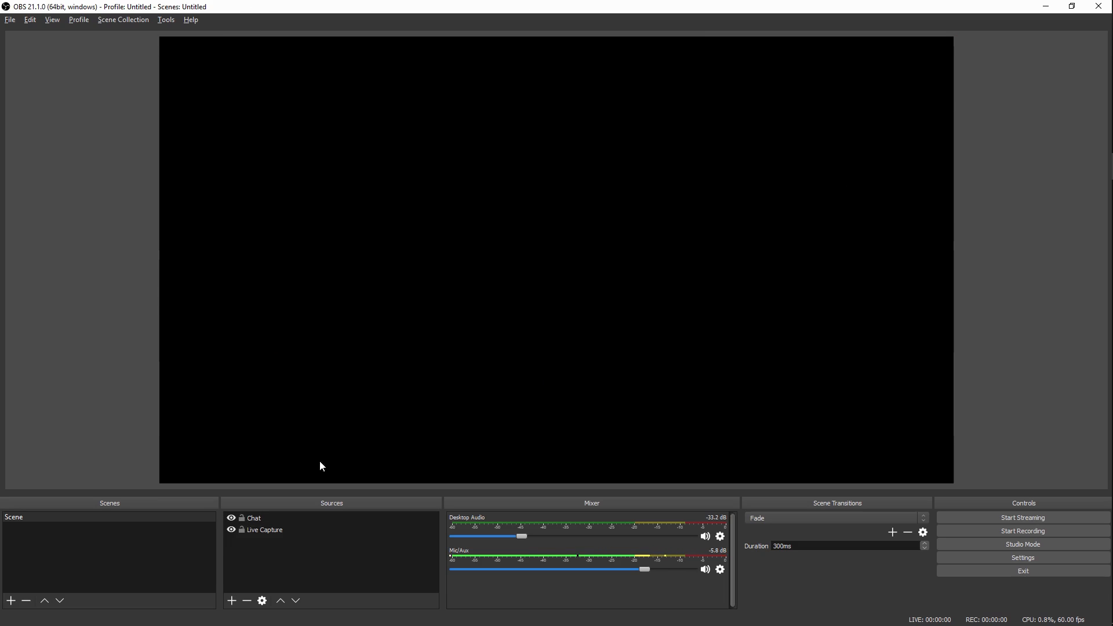
Step: Open the Live Capture source's properties and examine the available capture modes
{"action": "left_click", "coordinate": [25, 514]}
{"action": "left_click", "coordinate": [263, 531]}
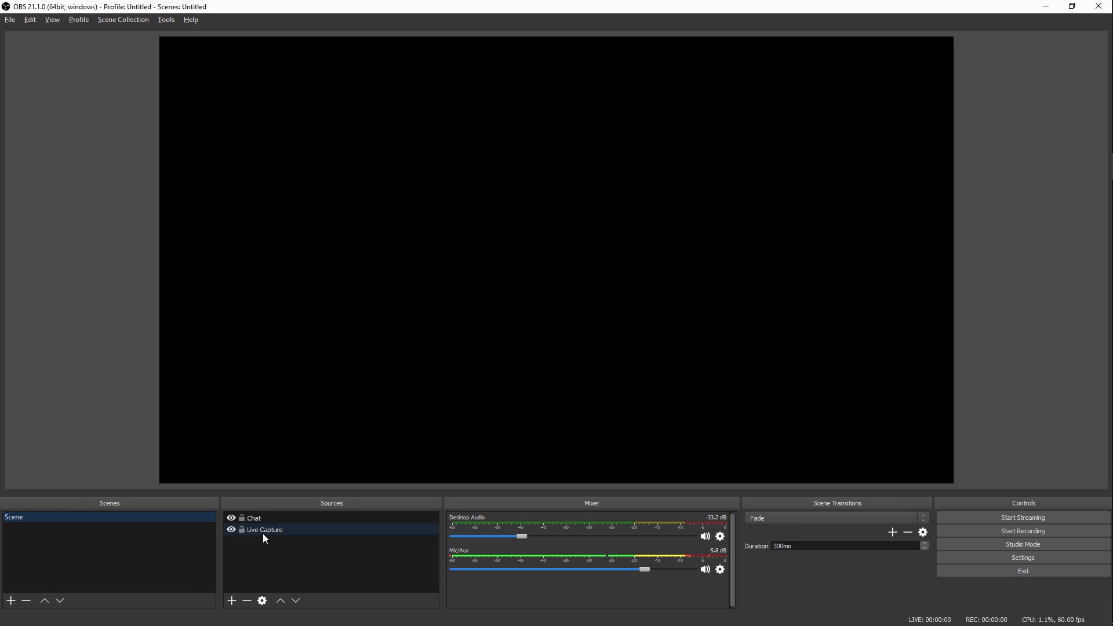
{"action": "left_click", "coordinate": [263, 601]}
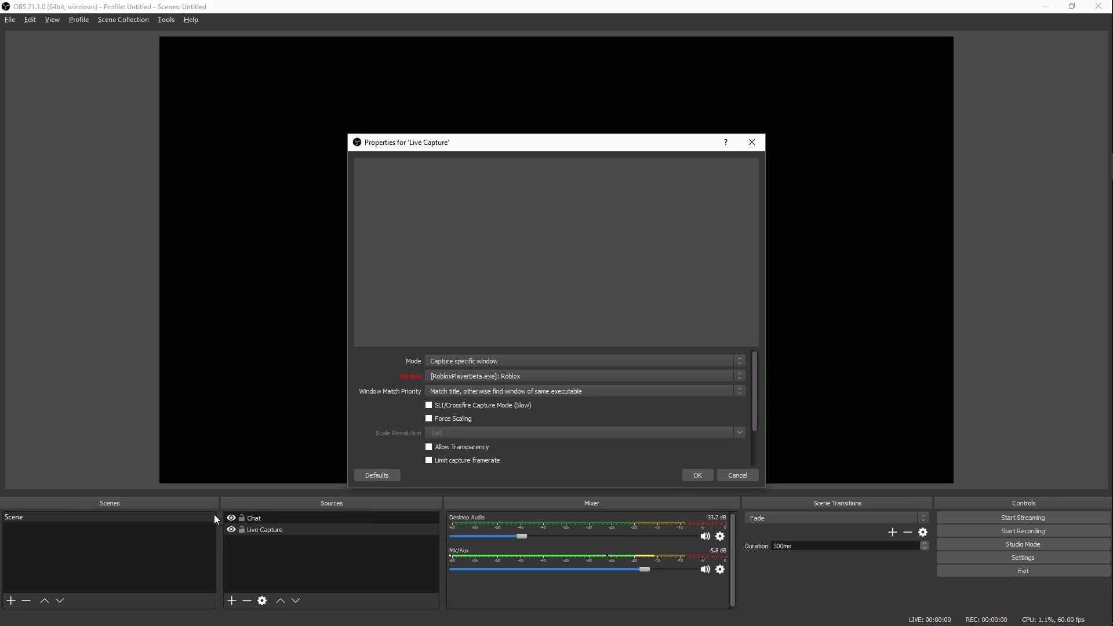
{"action": "left_click", "coordinate": [495, 363]}
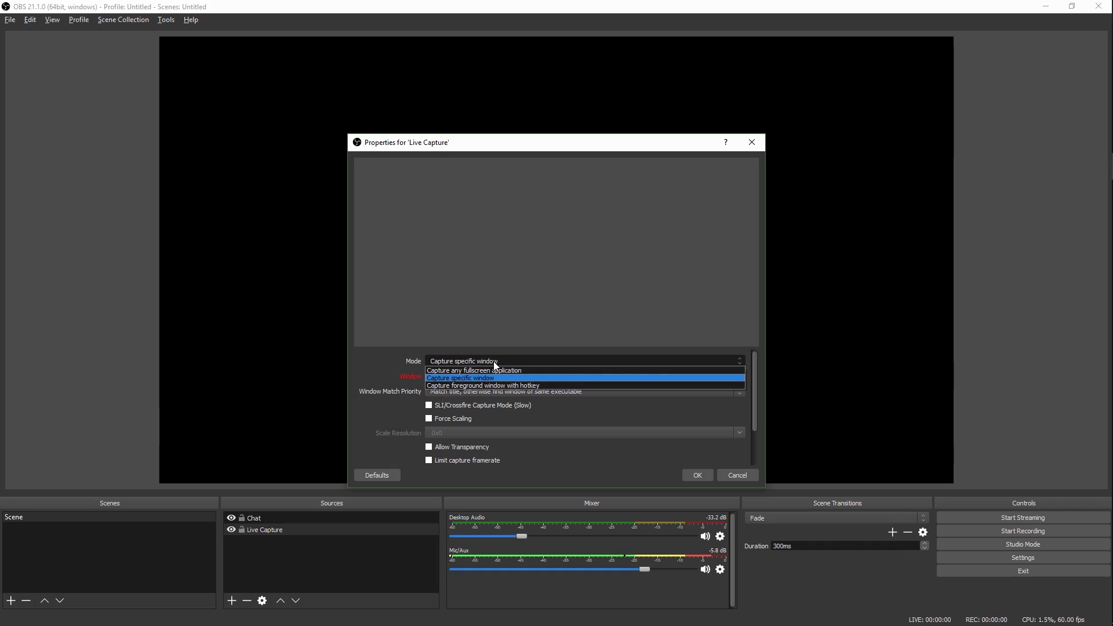
{"action": "left_click", "coordinate": [494, 362]}
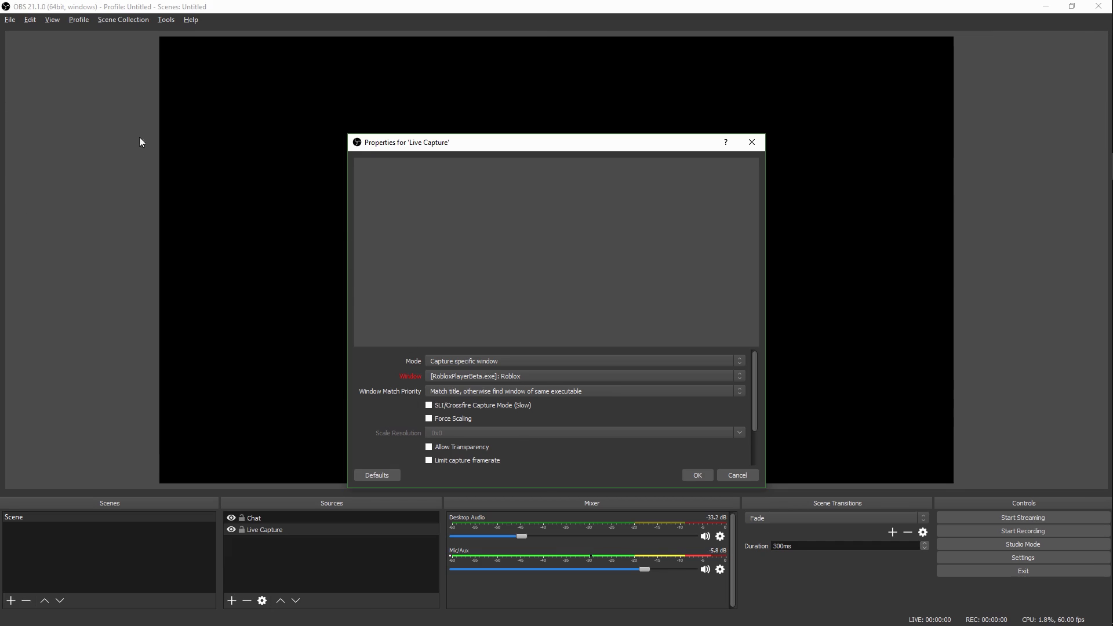
Step: Enlarge the preview in the Live Capture properties and examine the windows available for capture
{"action": "left_click_drag", "start_coordinate": [401, 349], "coordinate": [422, 378]}
{"action": "left_click", "coordinate": [494, 405]}
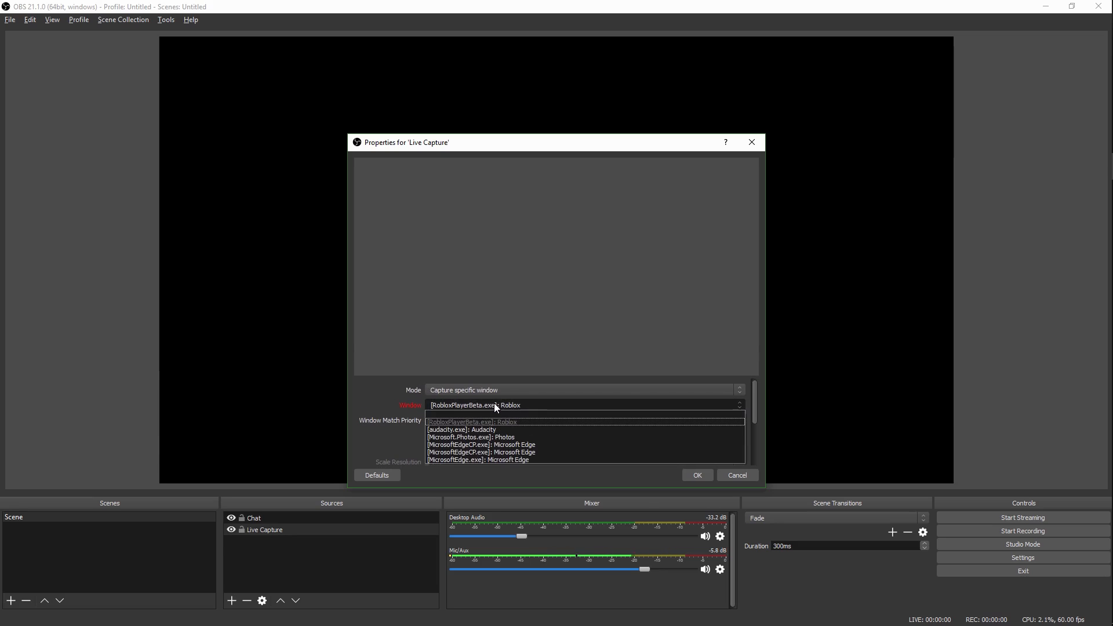
{"action": "left_click", "coordinate": [494, 402]}
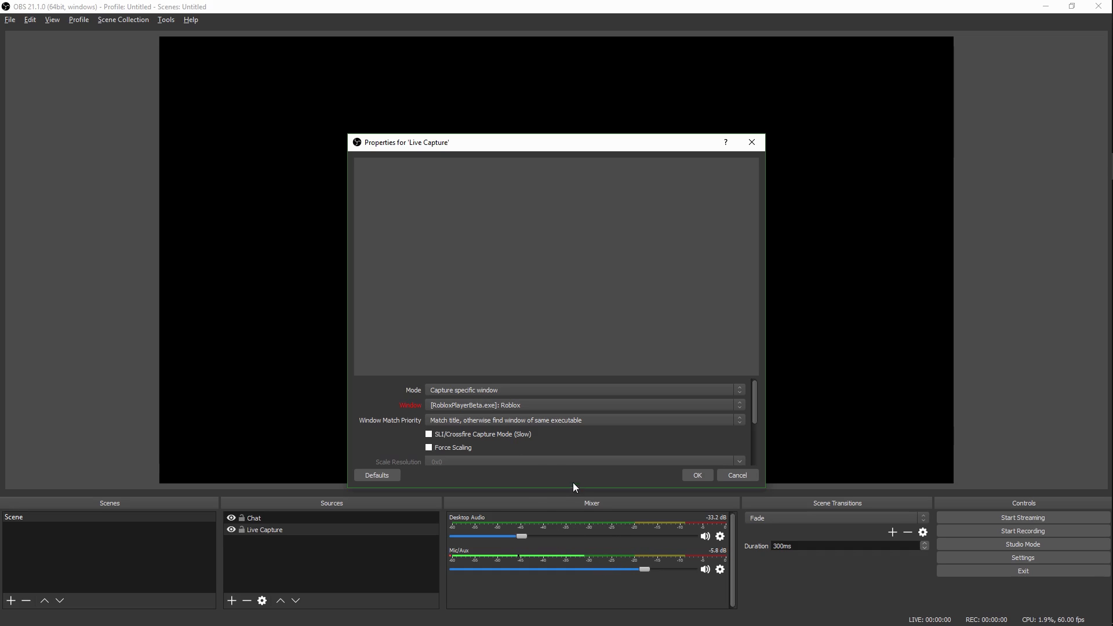
{"action": "left_click", "coordinate": [494, 404]}
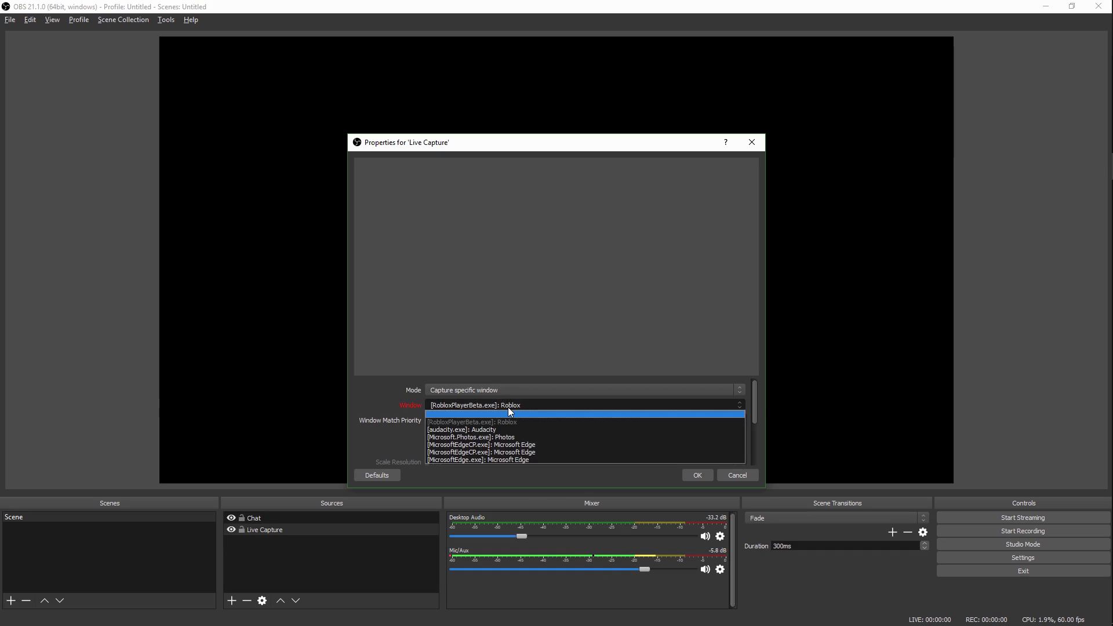
{"action": "left_click", "coordinate": [507, 405]}
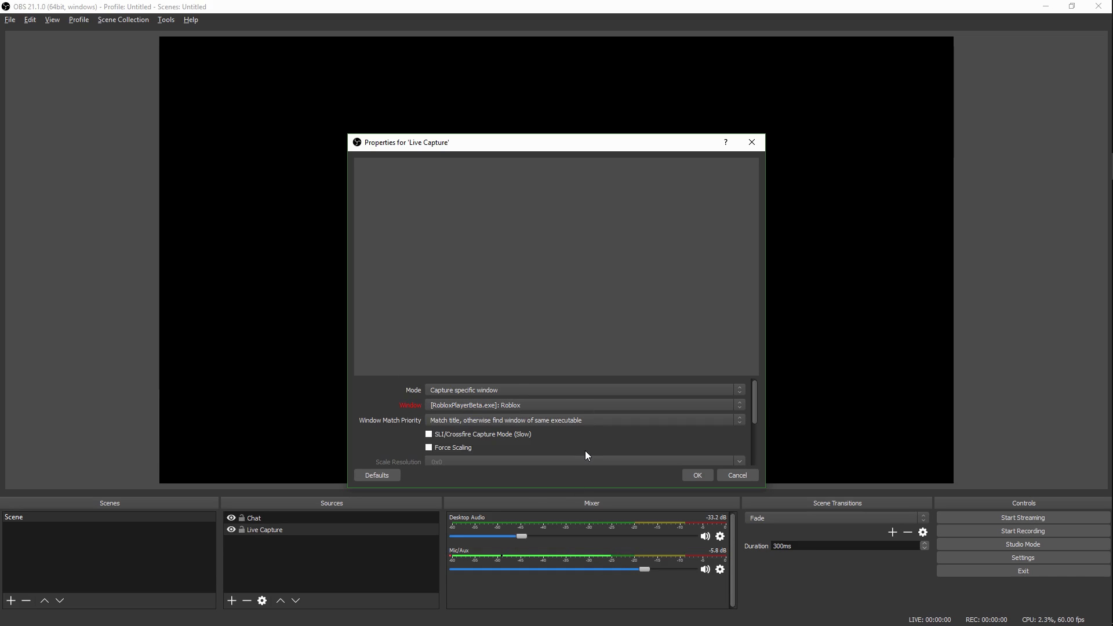
Step: Review the remaining Live Capture options and the window choices, and close the properties
{"action": "scroll", "coordinate": [583, 451], "scroll_direction": "down", "scroll_amount": 3}
{"action": "scroll", "coordinate": [583, 450], "scroll_direction": "up", "scroll_amount": 3}
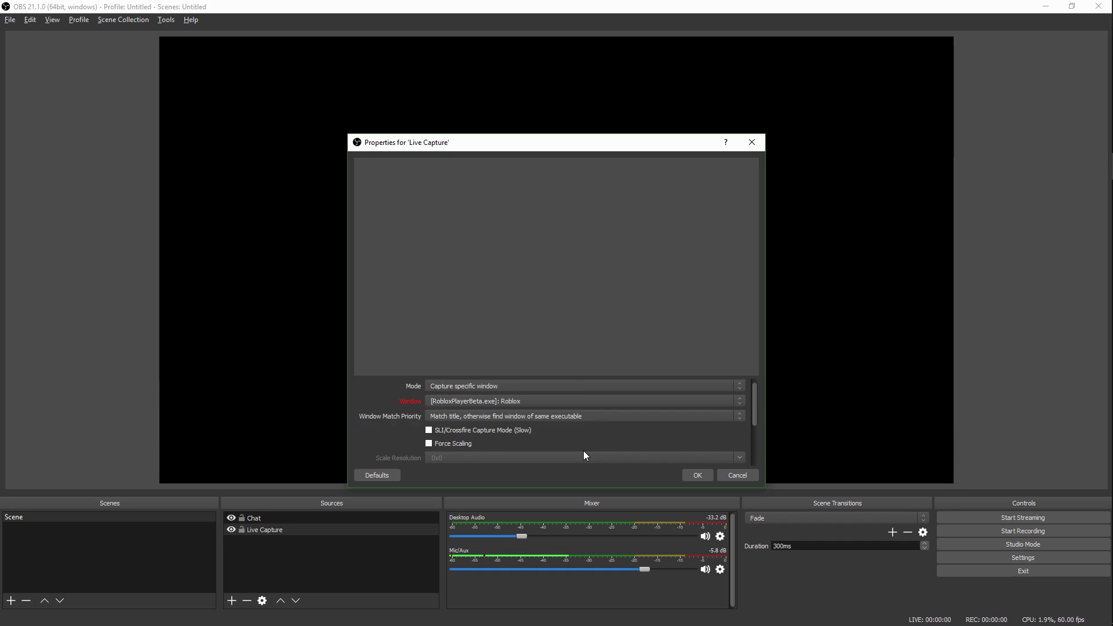
{"action": "scroll", "coordinate": [735, 436], "scroll_direction": "down", "scroll_amount": 1}
{"action": "scroll", "coordinate": [755, 417], "scroll_direction": "up", "scroll_amount": 3}
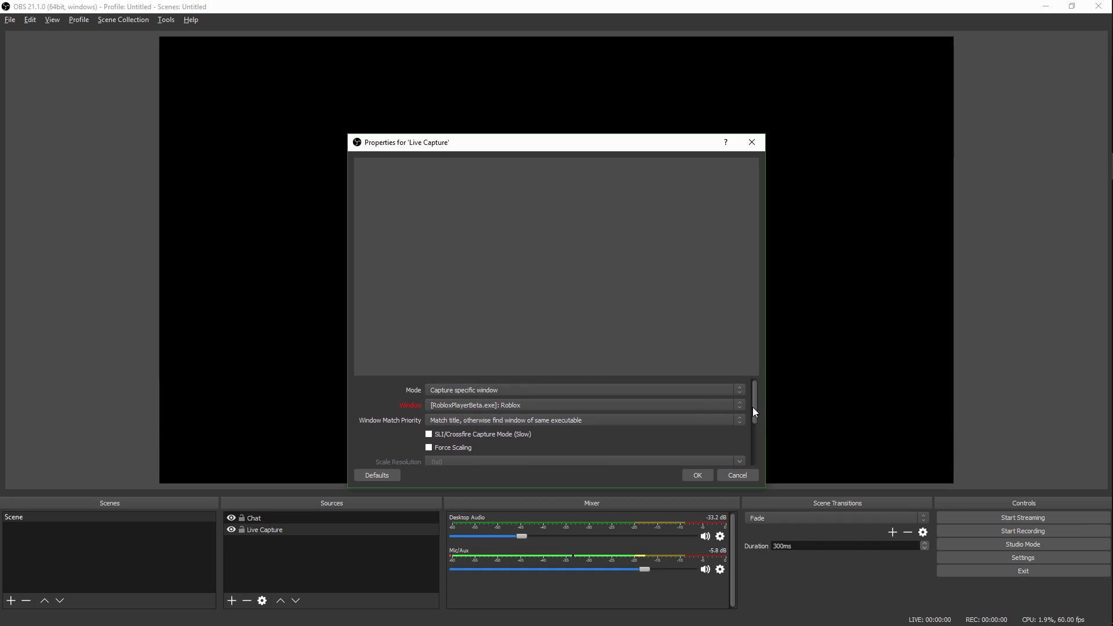
{"action": "left_click", "coordinate": [678, 405]}
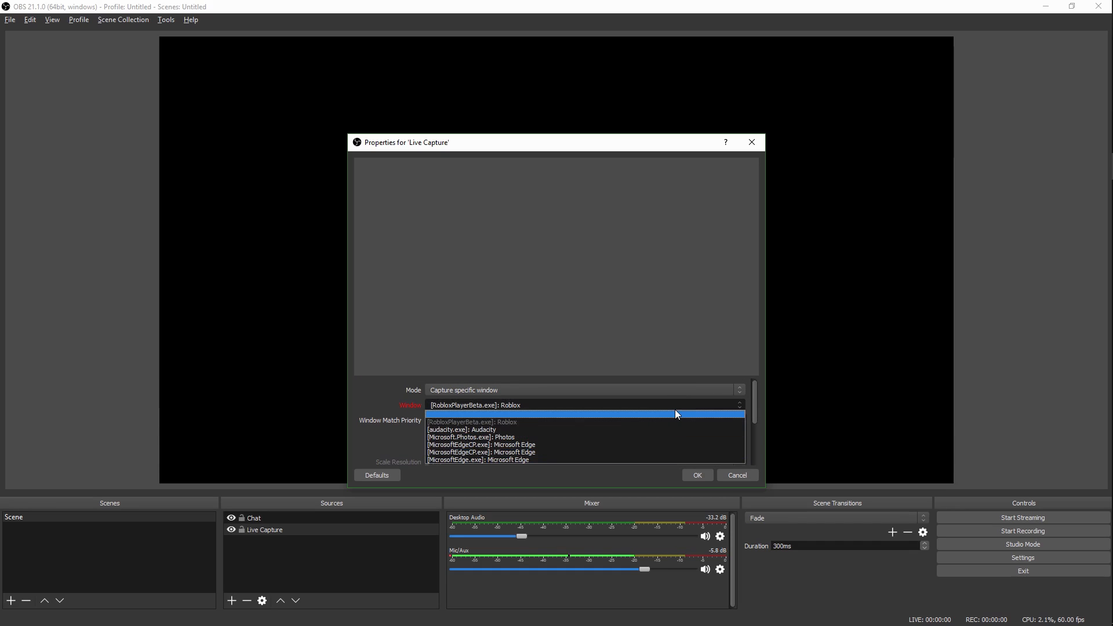
{"action": "left_click", "coordinate": [675, 410]}
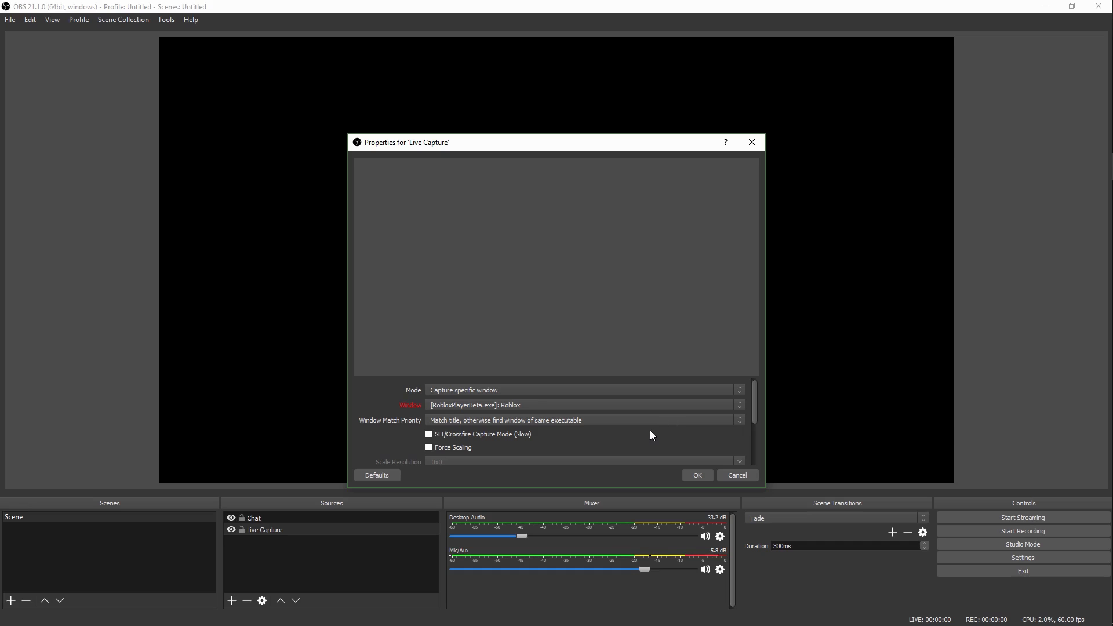
{"action": "scroll", "coordinate": [643, 440], "scroll_direction": "down", "scroll_amount": 3}
{"action": "scroll", "coordinate": [641, 446], "scroll_direction": "up", "scroll_amount": 1}
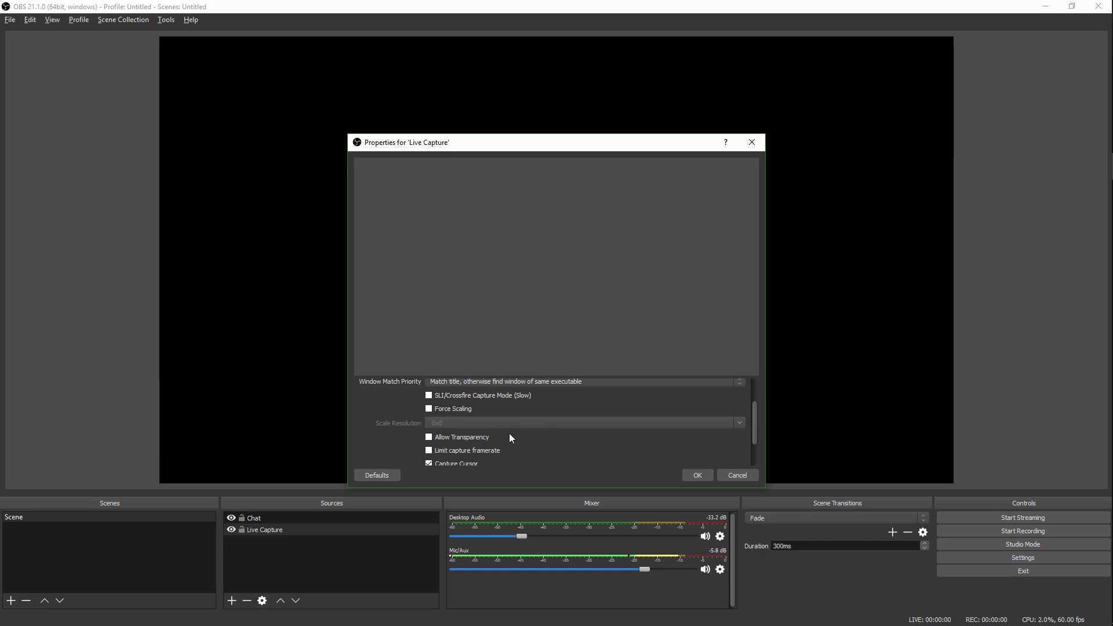
{"action": "scroll", "coordinate": [509, 438], "scroll_direction": "down", "scroll_amount": 1}
{"action": "scroll", "coordinate": [504, 443], "scroll_direction": "up", "scroll_amount": 2}
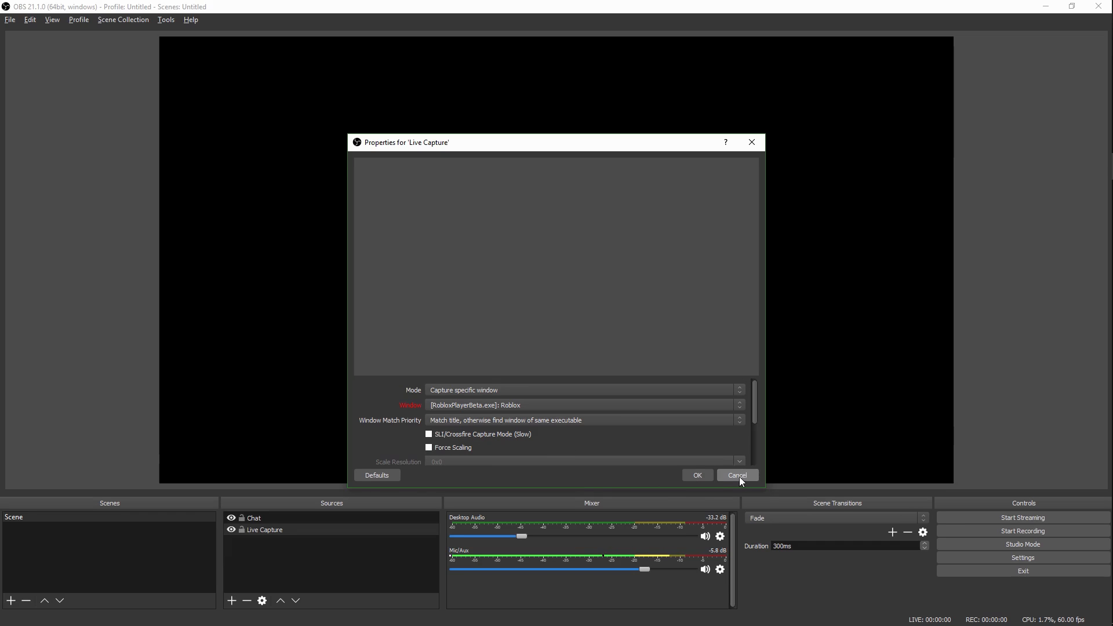
{"action": "left_click", "coordinate": [696, 473]}
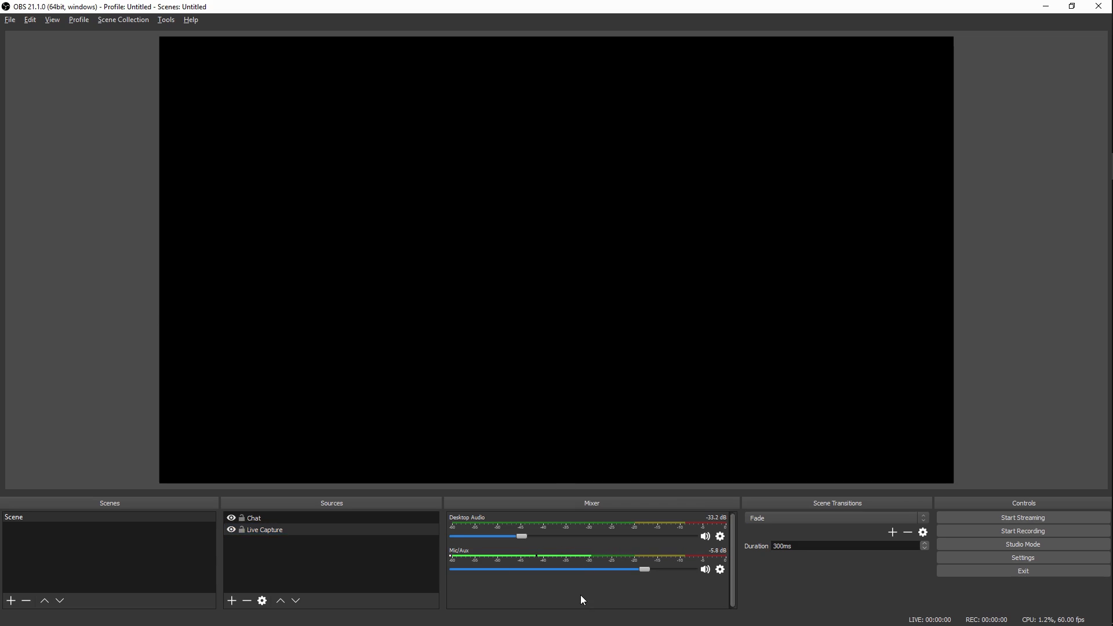
Step: Open the program settings and review the General options and the Stream service configuration
{"action": "left_click", "coordinate": [264, 518]}
{"action": "left_click", "coordinate": [283, 552]}
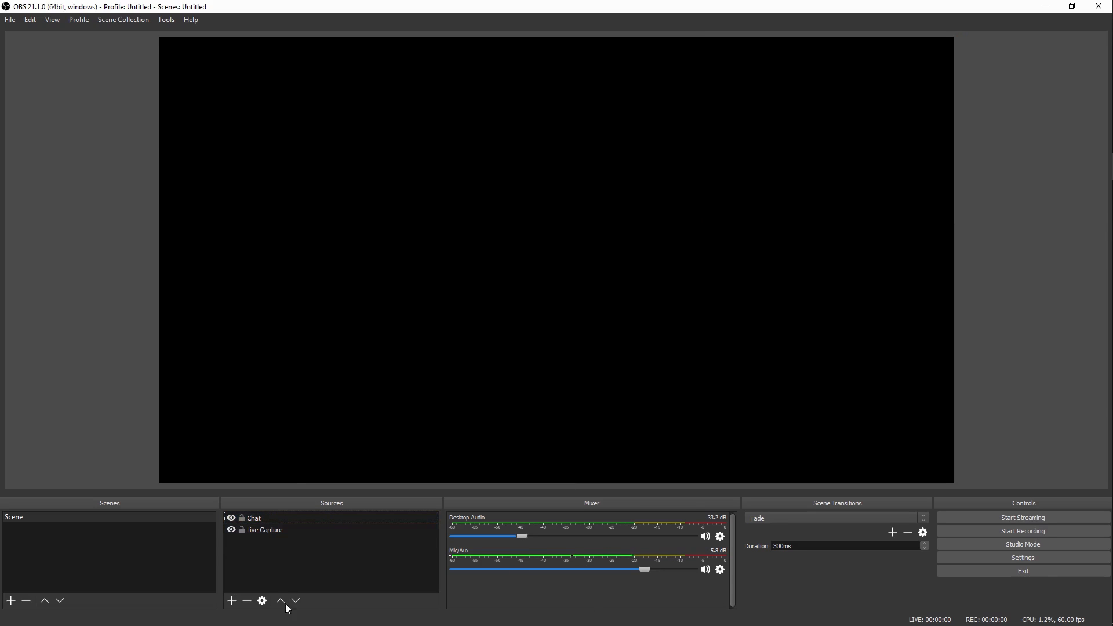
{"action": "left_click", "coordinate": [974, 555]}
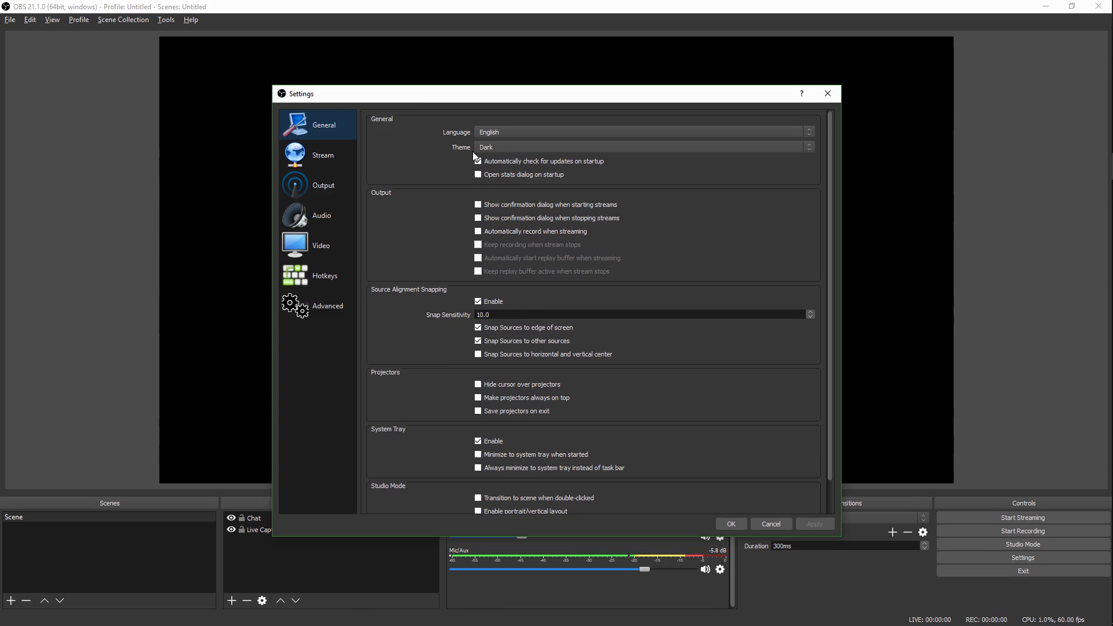
{"action": "scroll", "coordinate": [523, 353], "scroll_direction": "down", "scroll_amount": 1}
{"action": "scroll", "coordinate": [524, 352], "scroll_direction": "up", "scroll_amount": 1}
{"action": "scroll", "coordinate": [558, 328], "scroll_direction": "down", "scroll_amount": 1}
{"action": "scroll", "coordinate": [570, 363], "scroll_direction": "up", "scroll_amount": 1}
{"action": "left_click", "coordinate": [312, 161]}
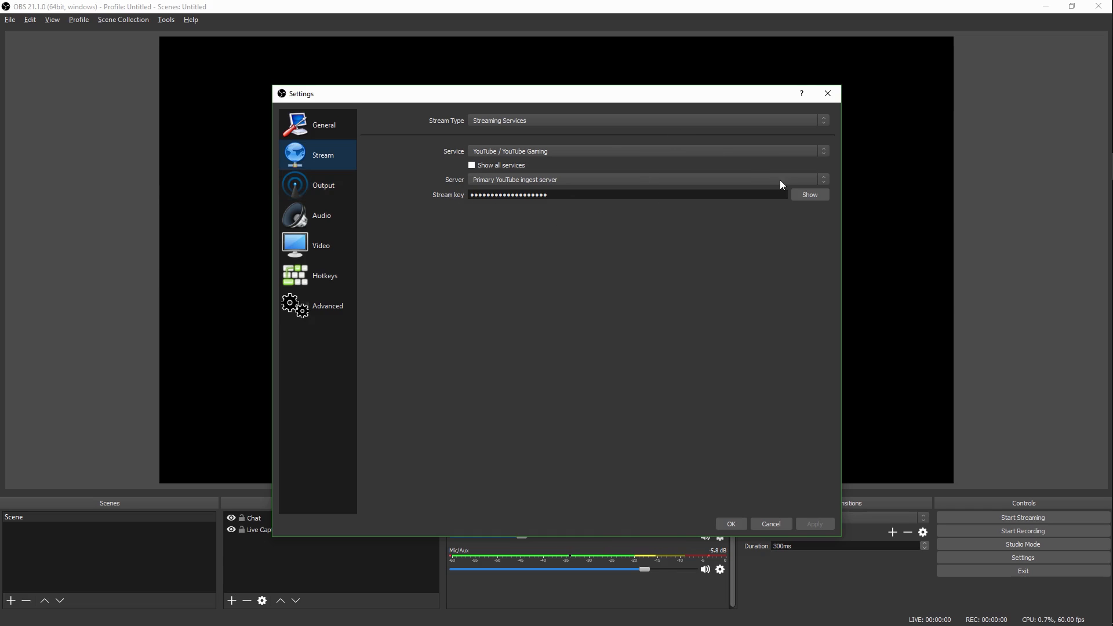
Step: Open the Output settings, view the Simple output mode, and set the output mode to Advanced
{"action": "left_click", "coordinate": [314, 194]}
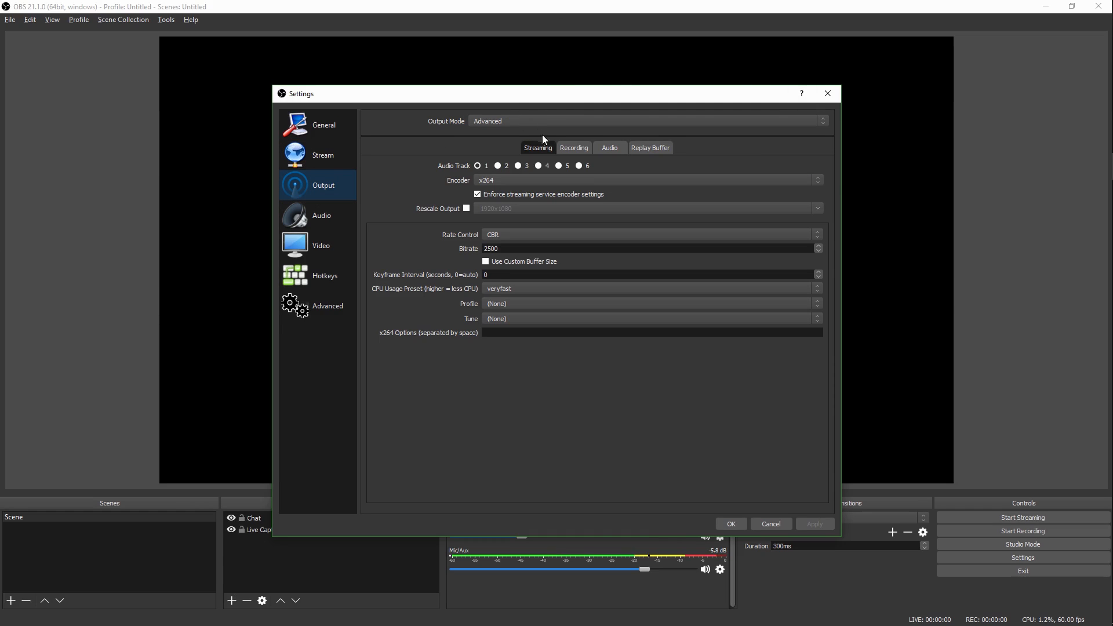
{"action": "left_click", "coordinate": [529, 122]}
{"action": "left_click", "coordinate": [520, 129]}
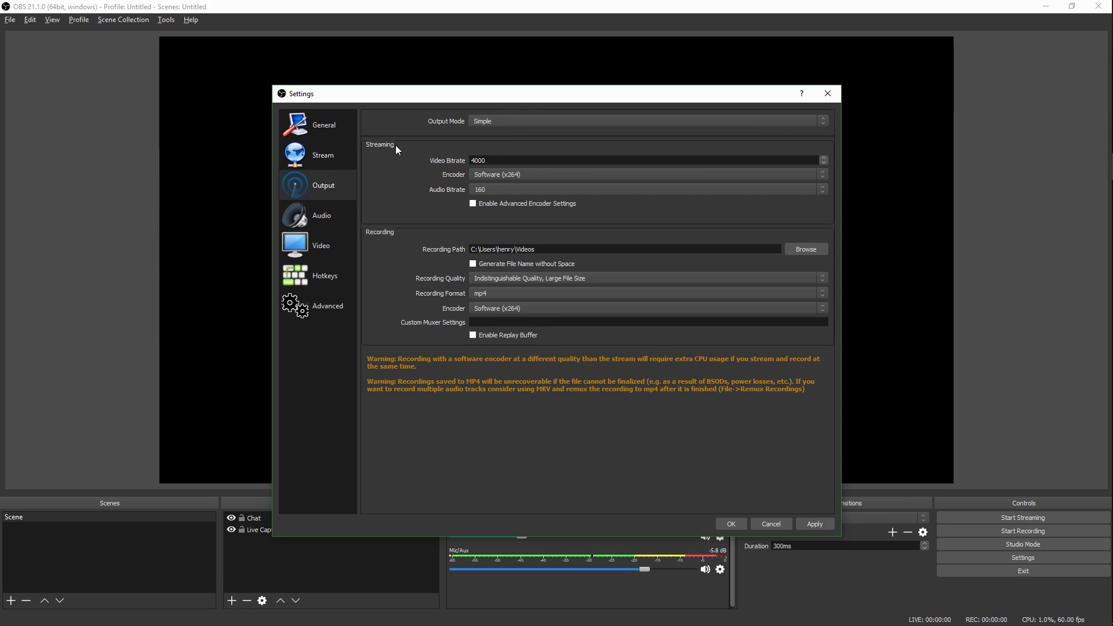
{"action": "left_click", "coordinate": [491, 122]}
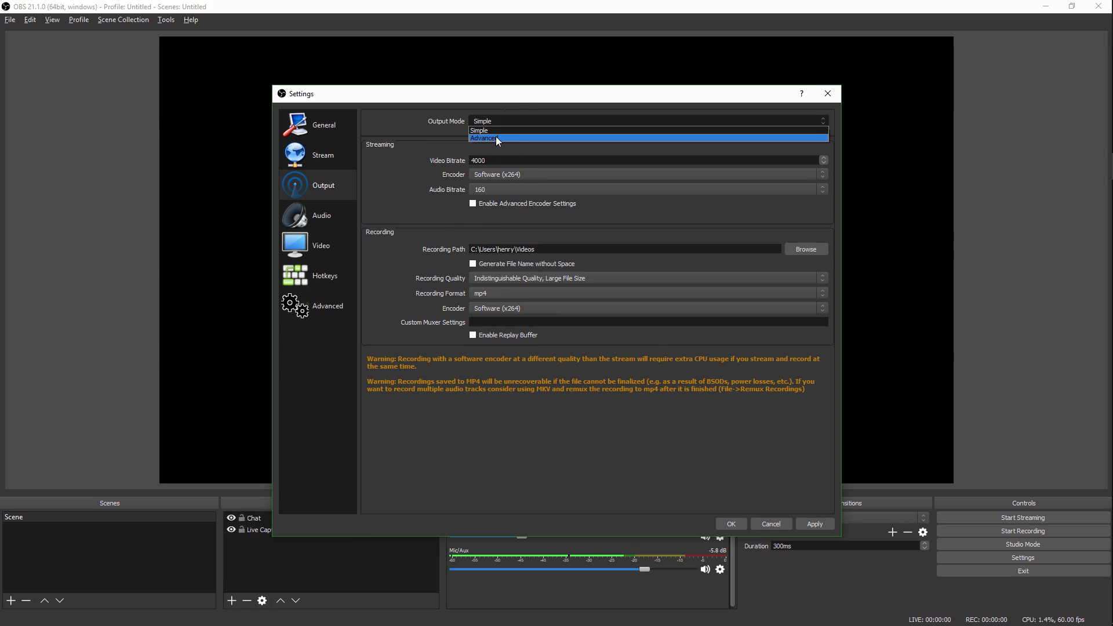
{"action": "left_click", "coordinate": [496, 138]}
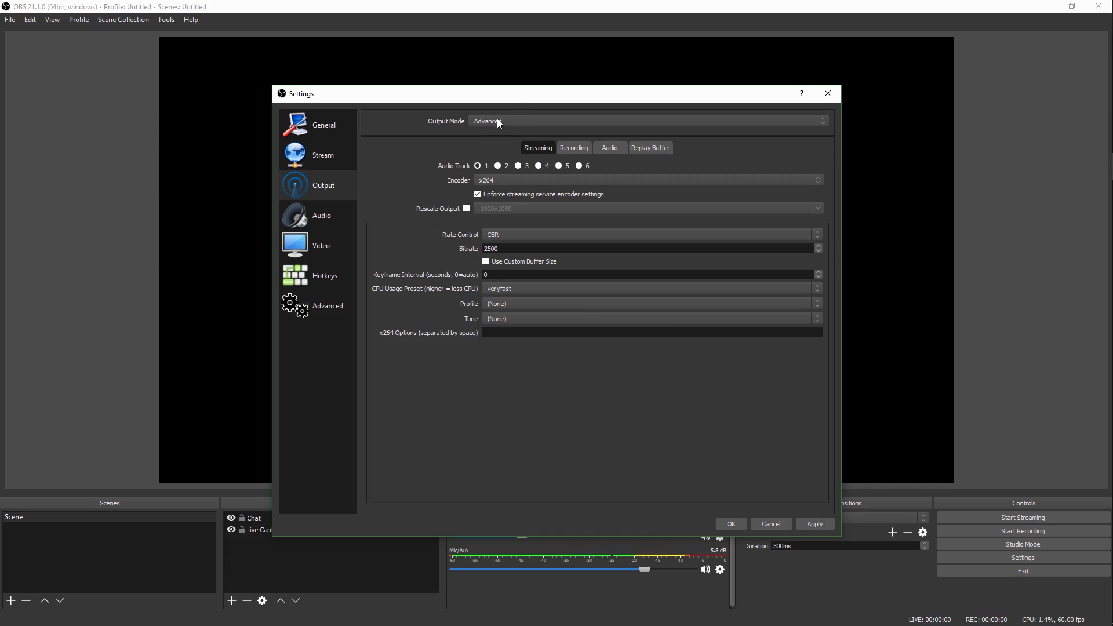
Step: Look at the recording output options and examine the encoder choices for streaming
{"action": "left_click", "coordinate": [572, 150]}
{"action": "left_click", "coordinate": [534, 149]}
{"action": "left_click", "coordinate": [499, 179]}
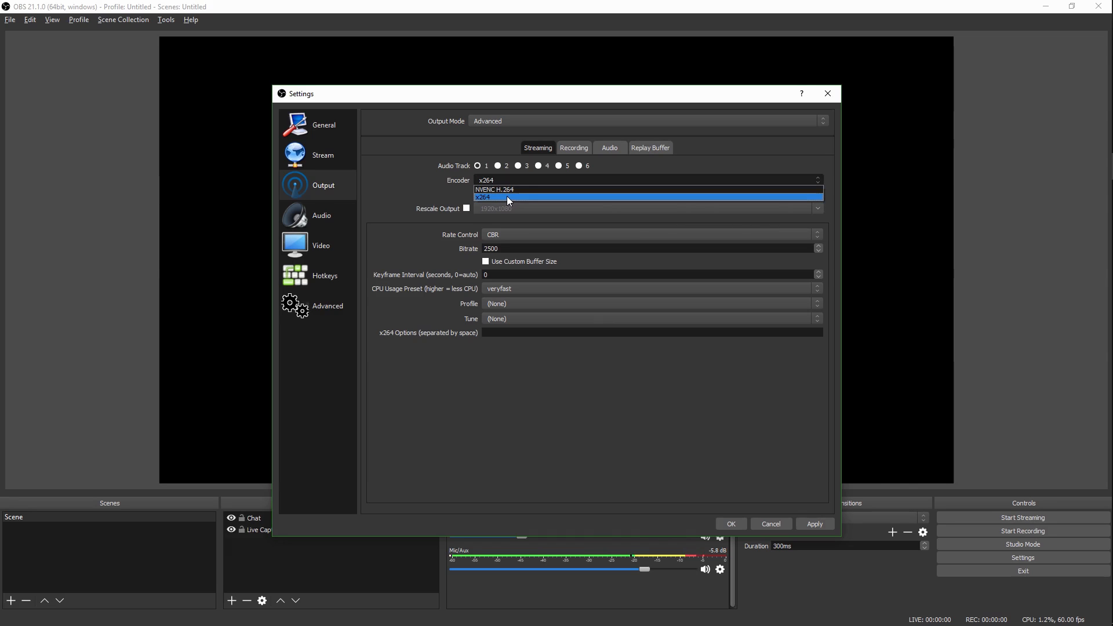
{"action": "left_click", "coordinate": [492, 182]}
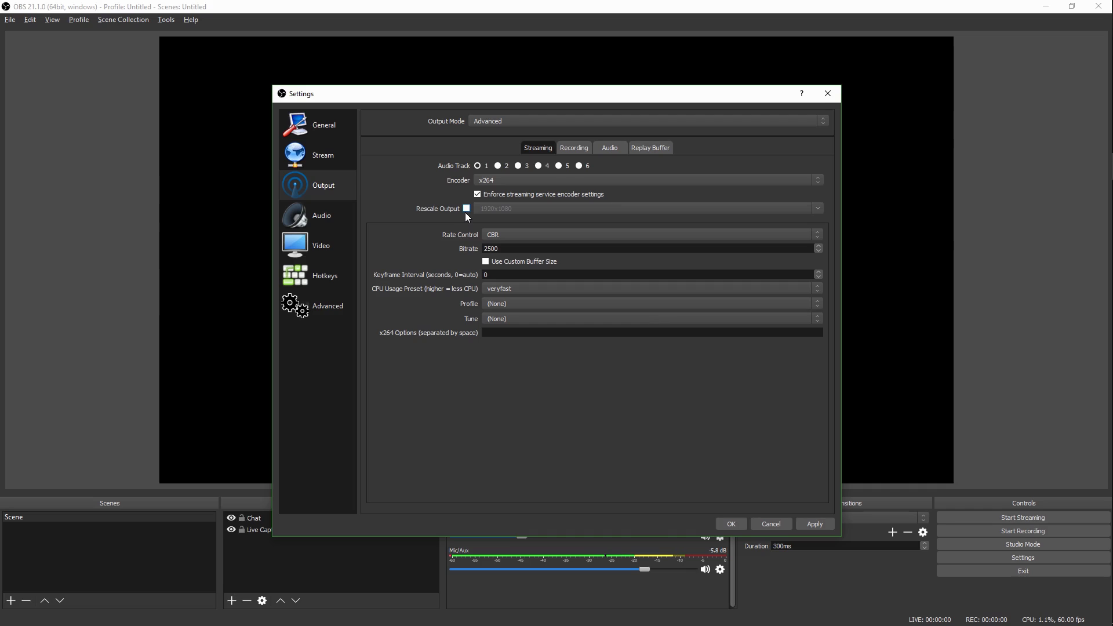
Step: Review the rate control options for the streaming output and choose CBR
{"action": "left_click", "coordinate": [493, 235]}
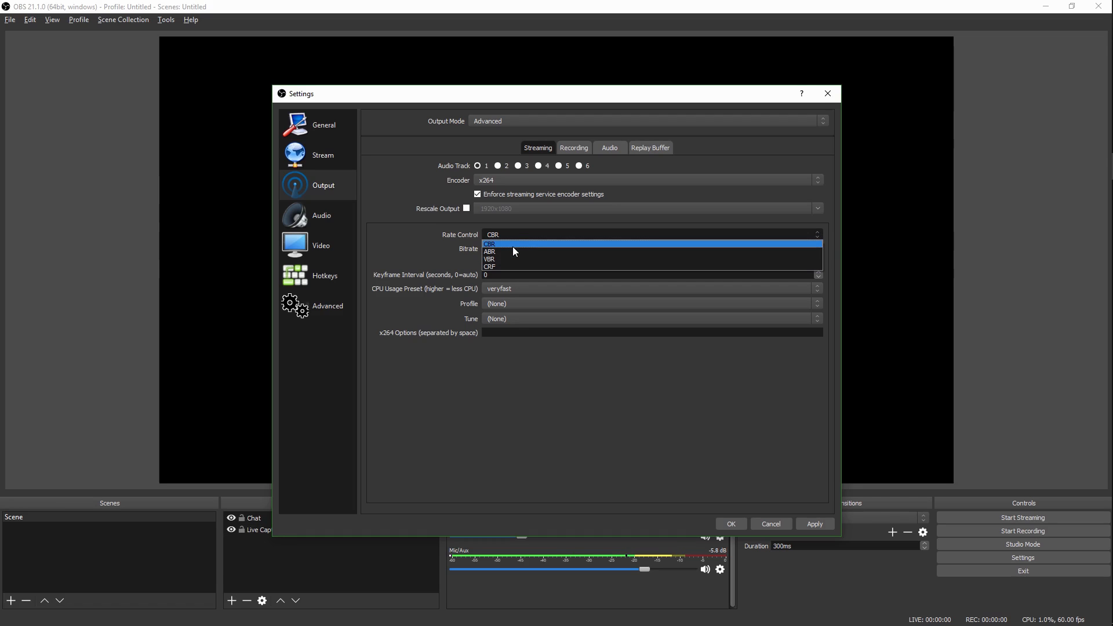
{"action": "left_click", "coordinate": [513, 246]}
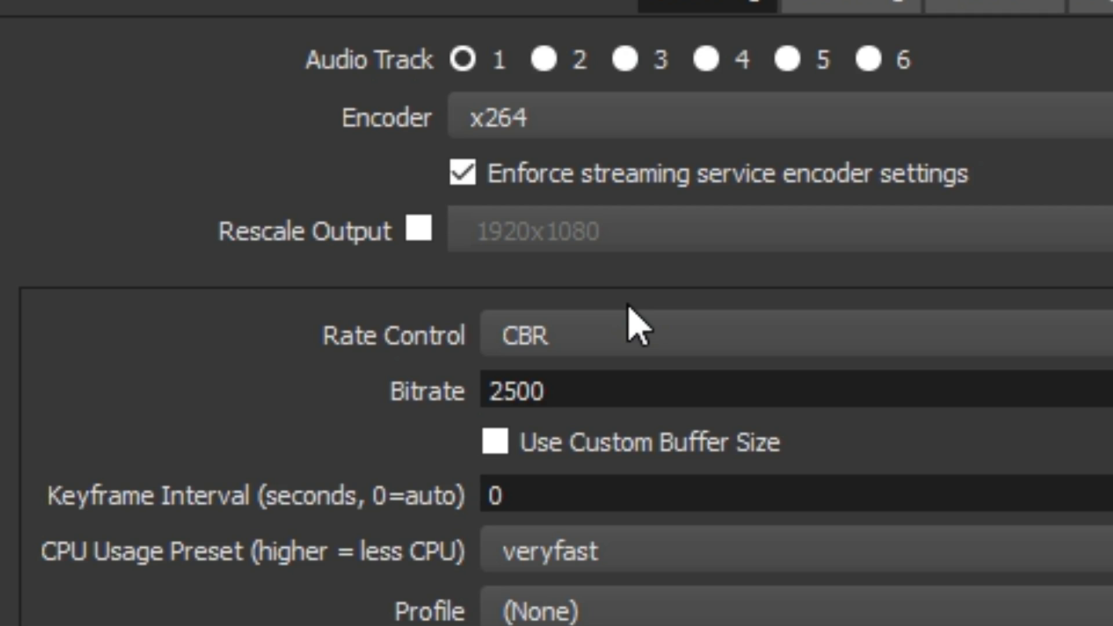
{"action": "left_click", "coordinate": [520, 233]}
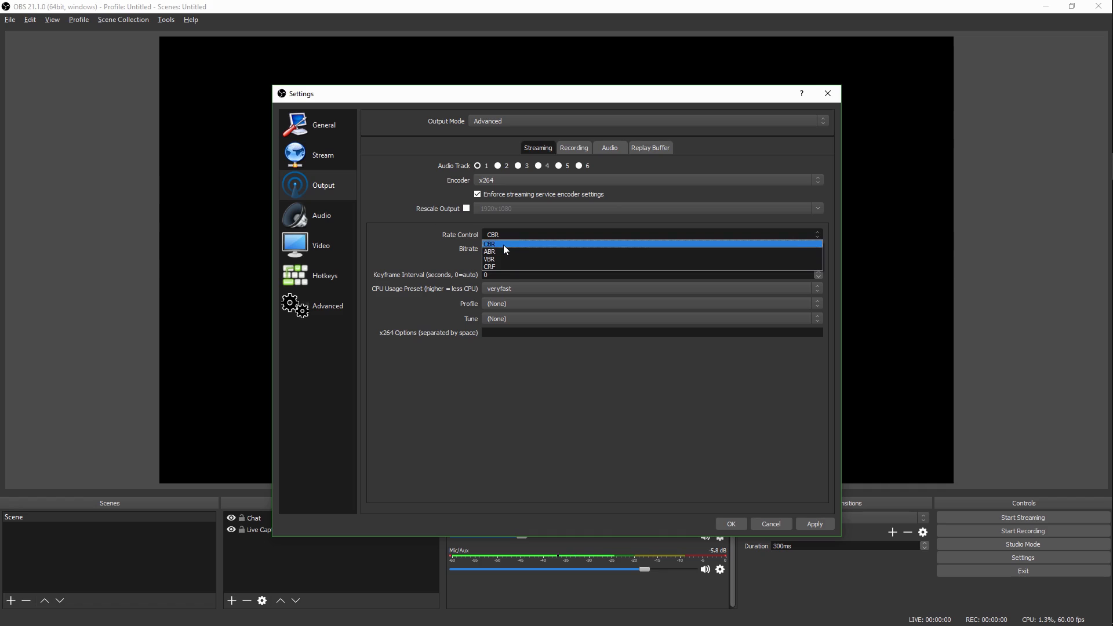
{"action": "left_click", "coordinate": [503, 244]}
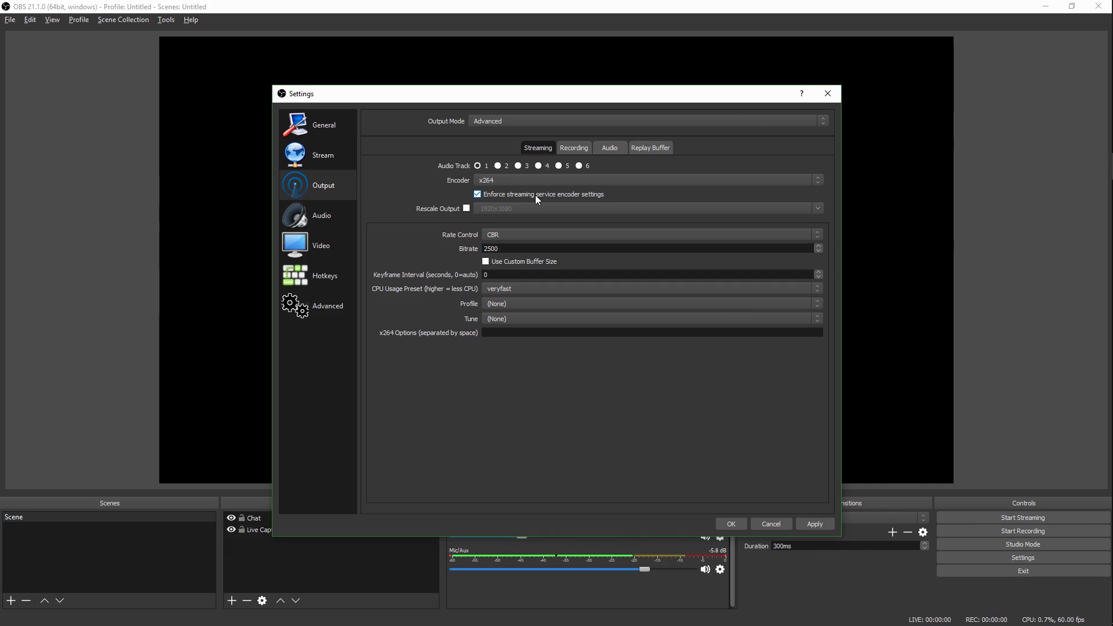
{"action": "left_click", "coordinate": [509, 235]}
{"action": "left_click", "coordinate": [509, 235]}
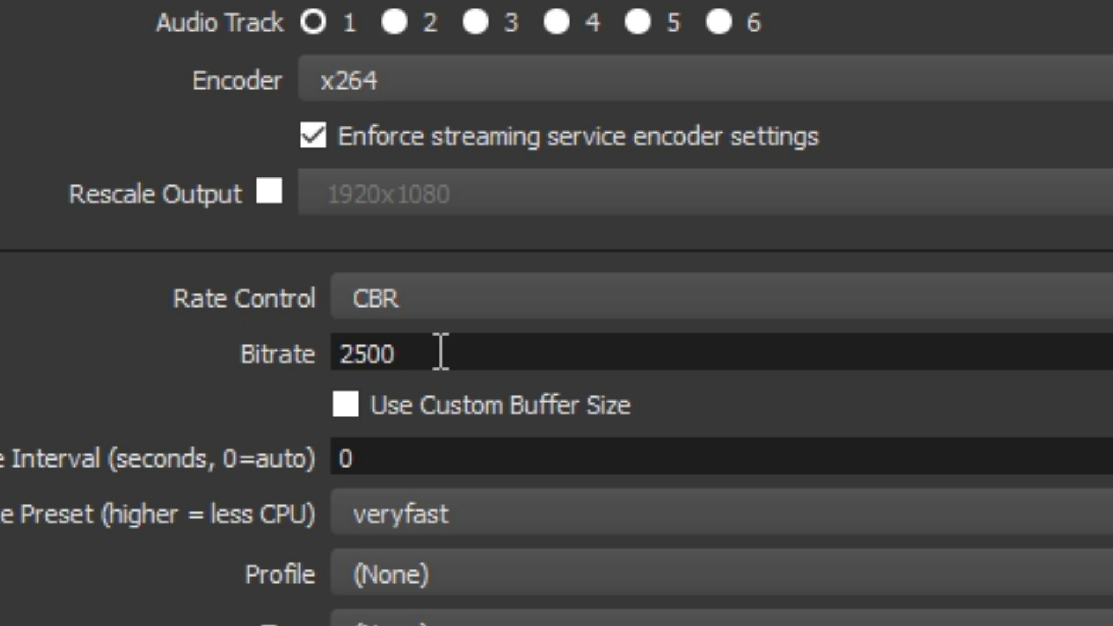
Step: Set the streaming bitrate to 3500
{"action": "left_click_drag", "start_coordinate": [427, 352], "coordinate": [482, 407]}
{"action": "left_click_drag", "start_coordinate": [502, 365], "coordinate": [694, 350]}
{"action": "left_click_drag", "start_coordinate": [454, 362], "coordinate": [81, 362]}
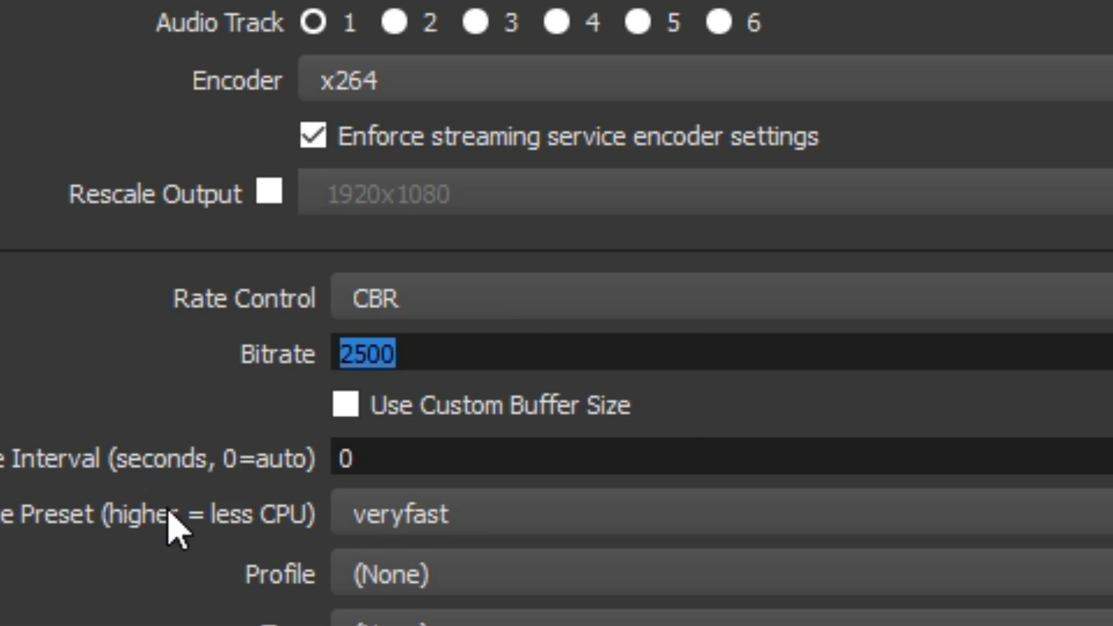
{"action": "type", "text": "4"}
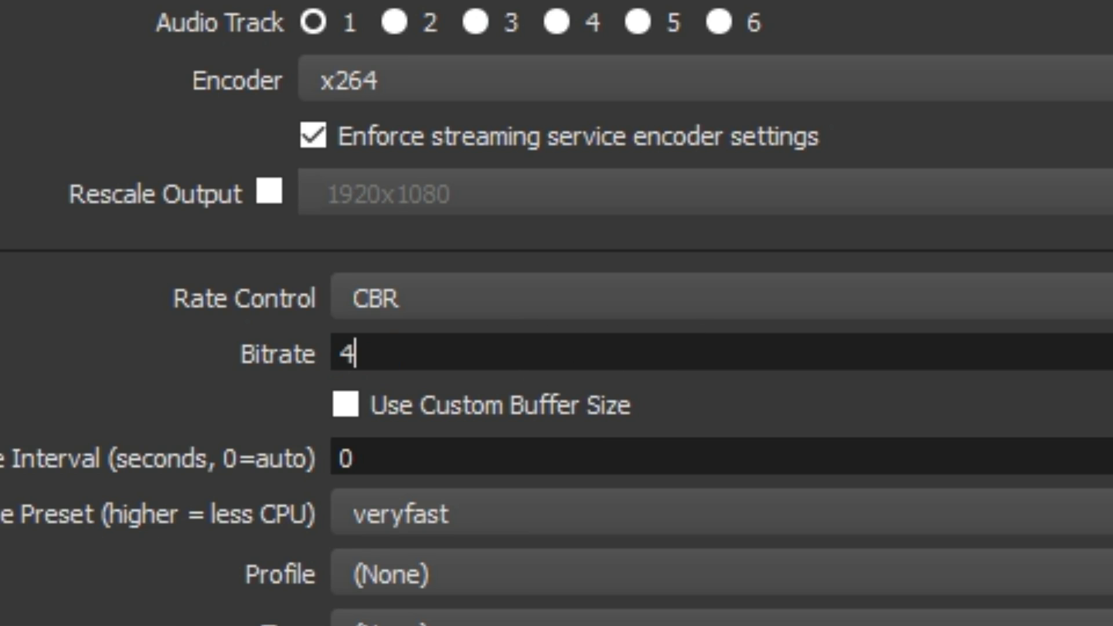
{"action": "type", "text": "500"}
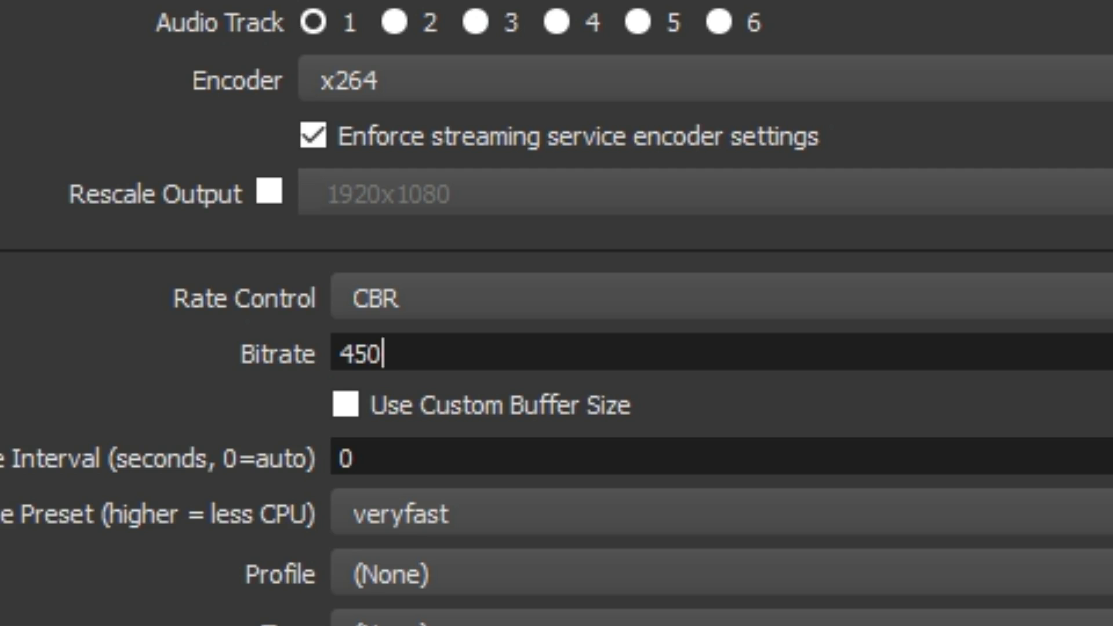
{"action": "key", "text": "BackSpace"}
{"action": "key", "text": "BackSpace"}
{"action": "key", "text": "BackSpace"}
{"action": "key", "text": "BackSpace"}
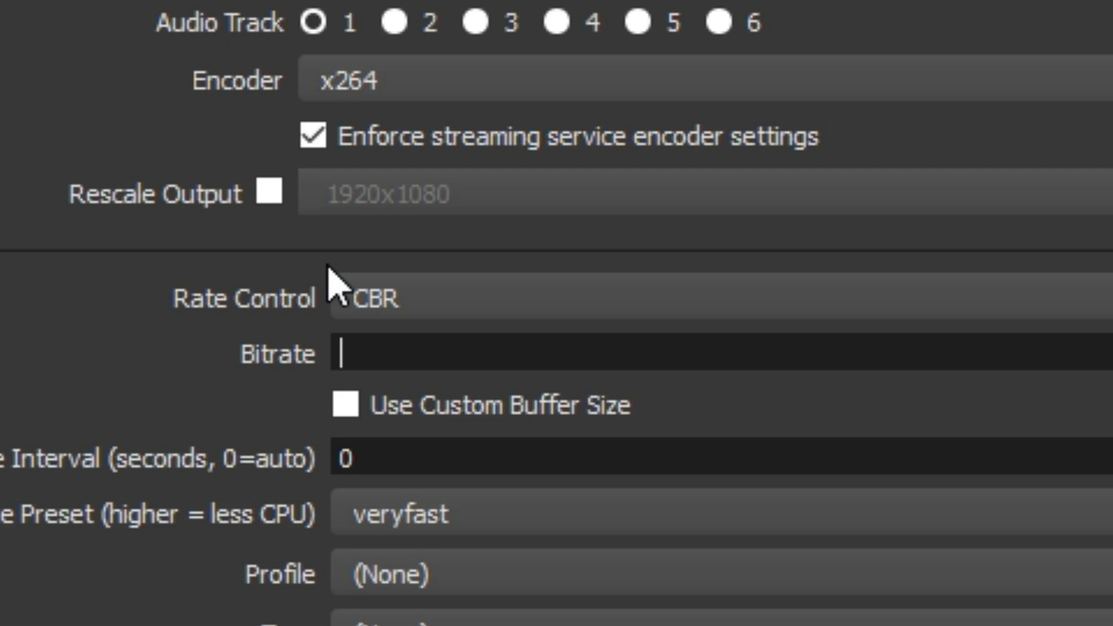
{"action": "type", "text": "3500"}
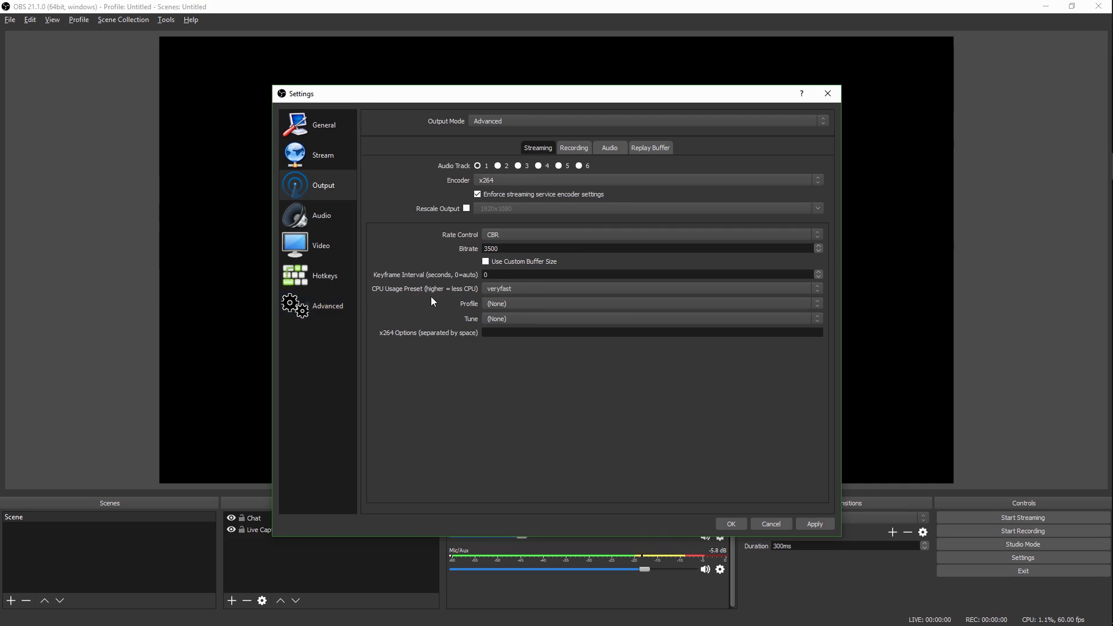
Step: Review the CPU usage presets for x264, try slow, and set the preset back to veryfast
{"action": "left_click", "coordinate": [496, 291]}
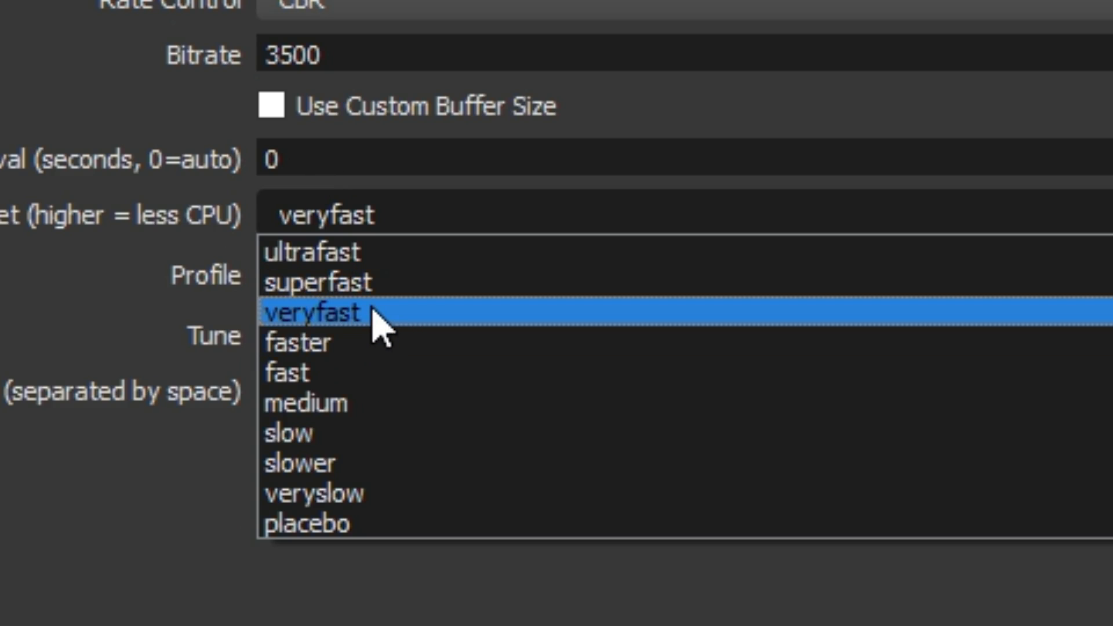
{"action": "left_click", "coordinate": [511, 313]}
{"action": "left_click", "coordinate": [307, 218]}
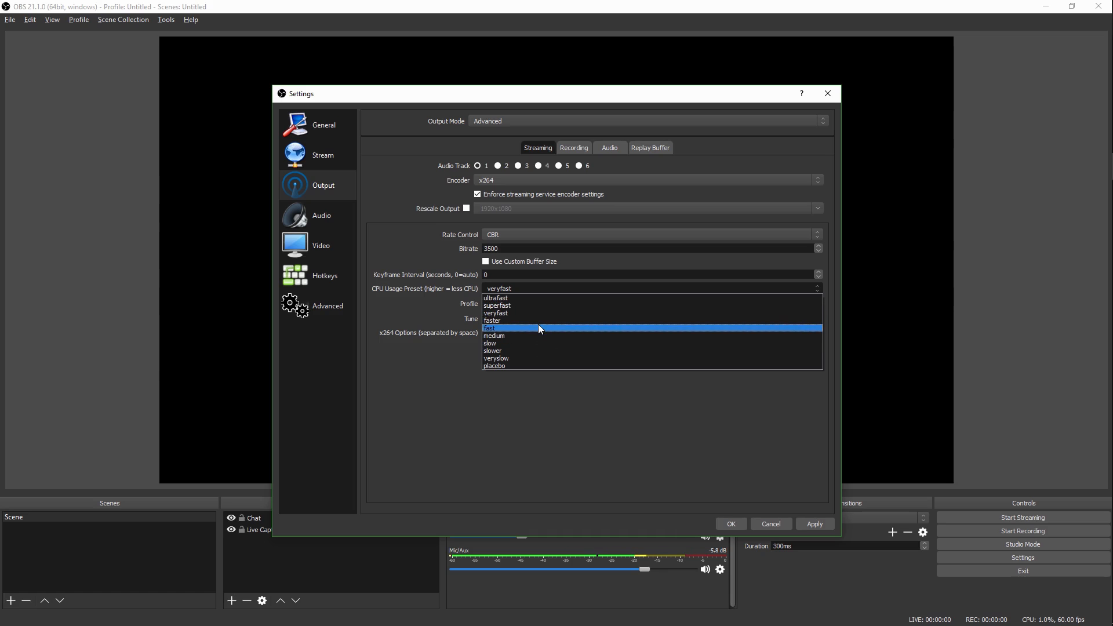
{"action": "left_click", "coordinate": [514, 353]}
{"action": "left_click", "coordinate": [514, 290]}
{"action": "left_click", "coordinate": [513, 343]}
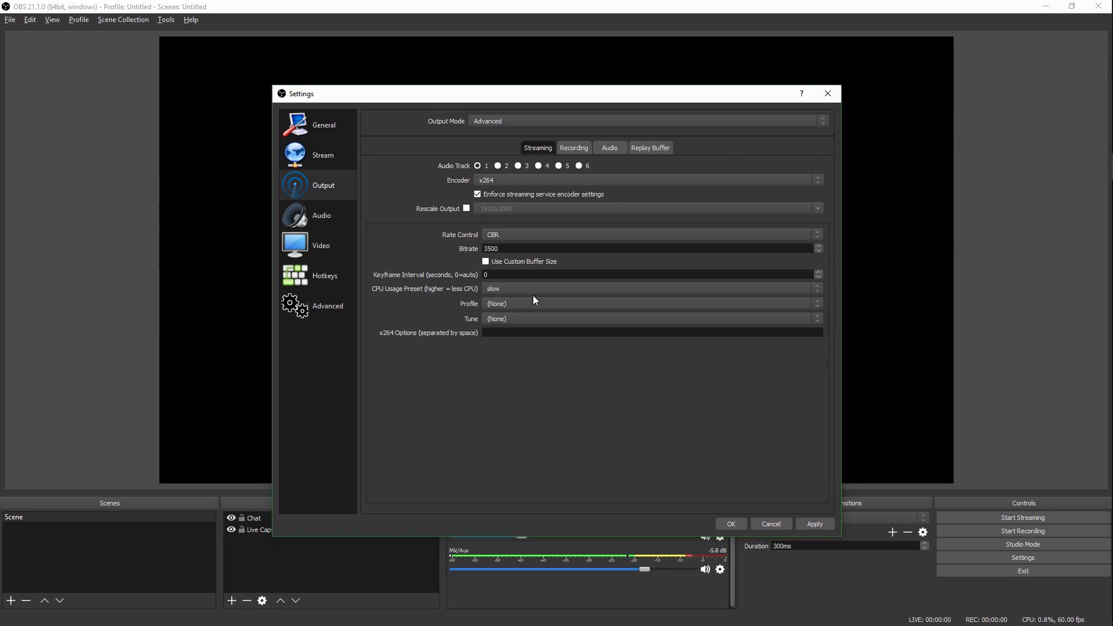
{"action": "left_click", "coordinate": [528, 289]}
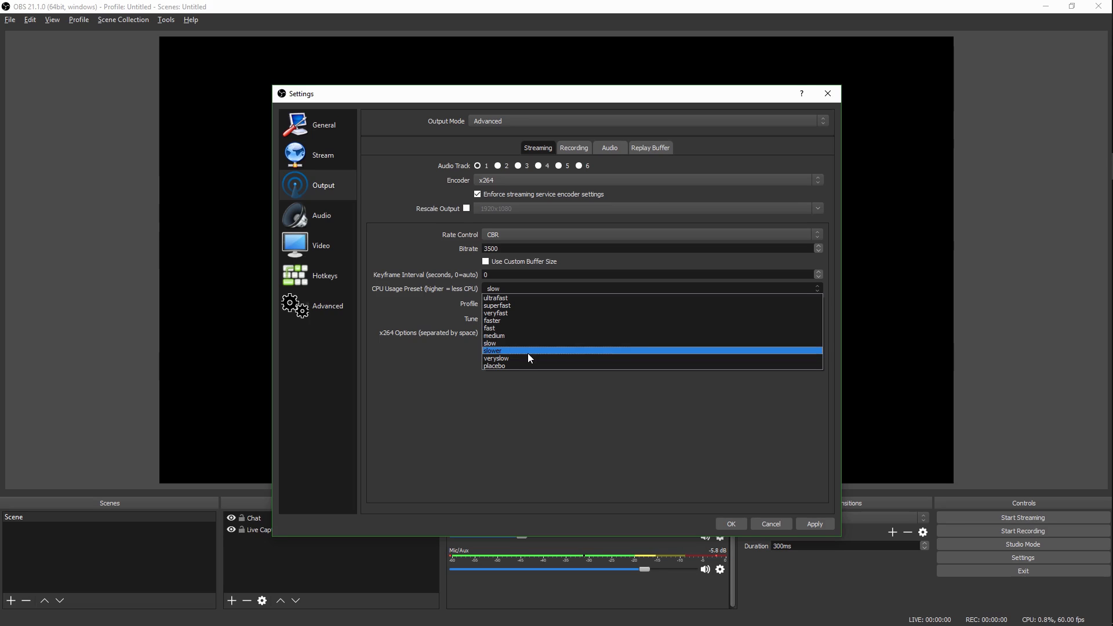
{"action": "left_click", "coordinate": [523, 313]}
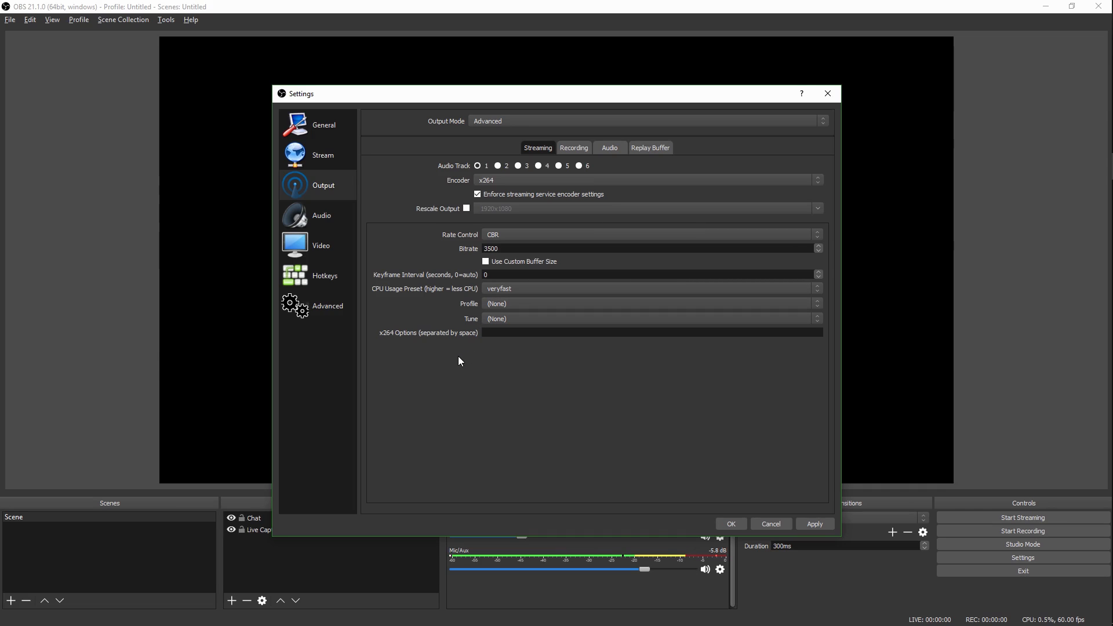
Step: Try the baseline encoder profile and set the profile back to (None)
{"action": "left_click", "coordinate": [503, 303]}
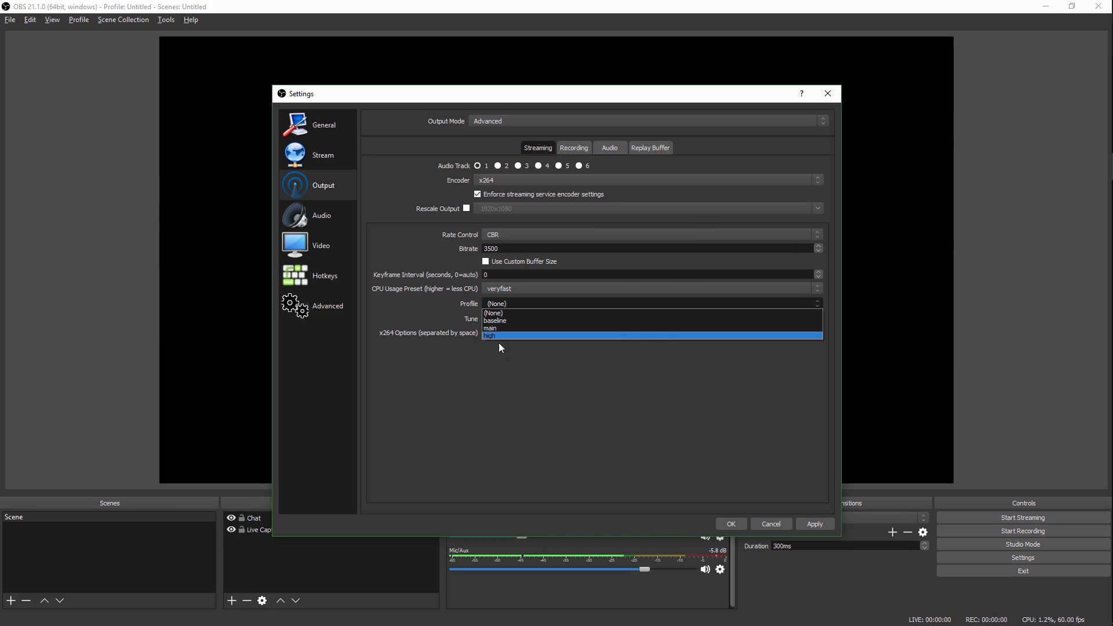
{"action": "left_click", "coordinate": [505, 321]}
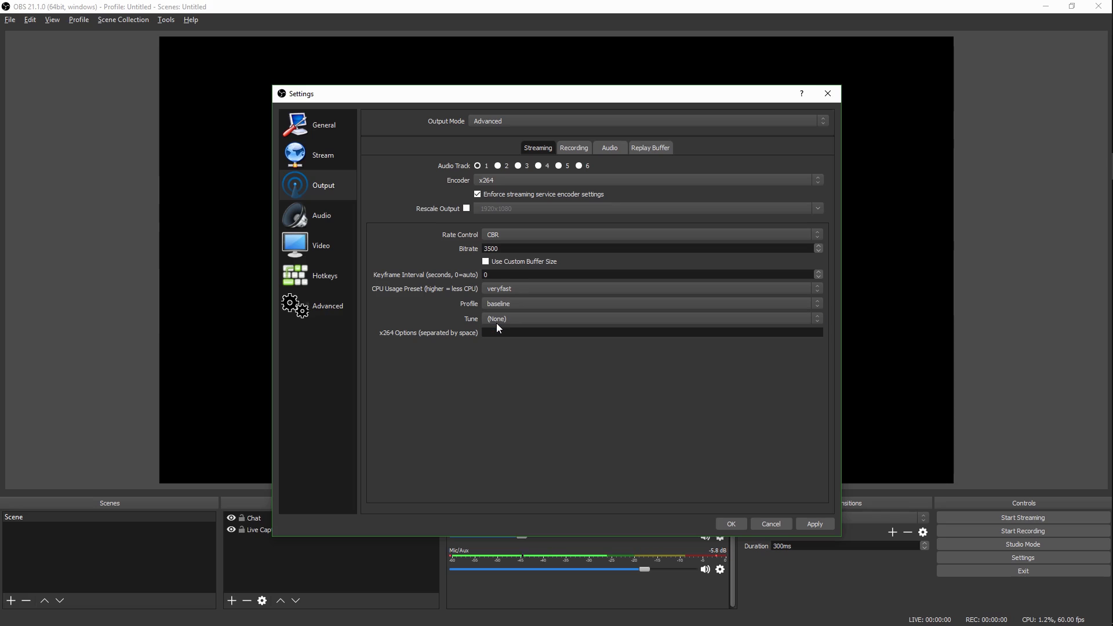
{"action": "left_click", "coordinate": [513, 302]}
{"action": "left_click", "coordinate": [511, 313]}
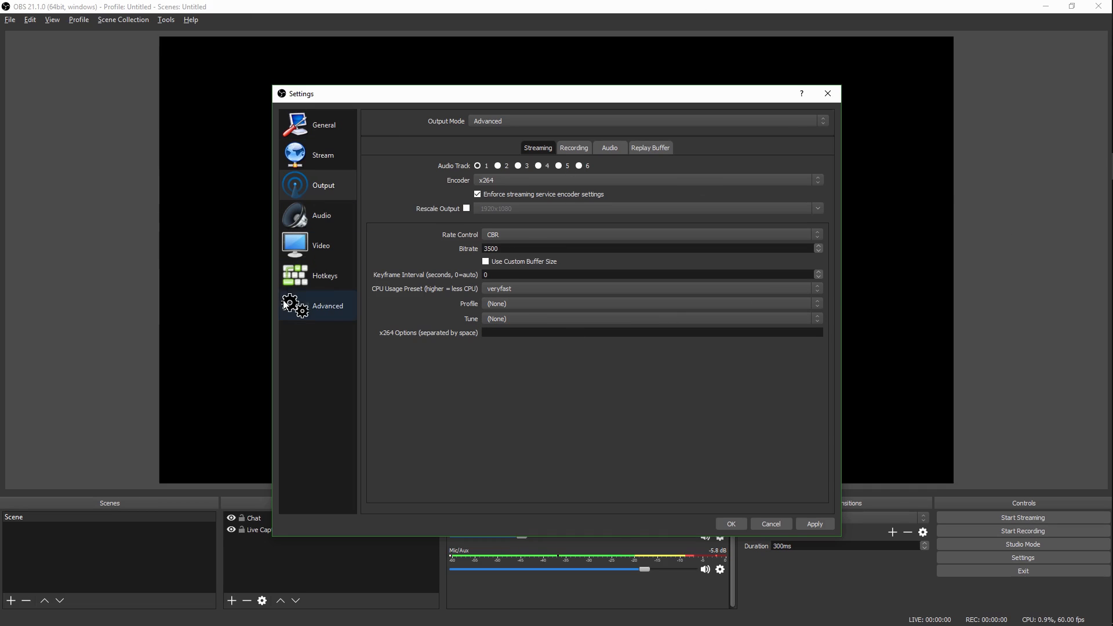
Step: Look over the Audio settings, open the Video settings, and set the output (scaled) resolution to 1920x1080
{"action": "left_click", "coordinate": [336, 218]}
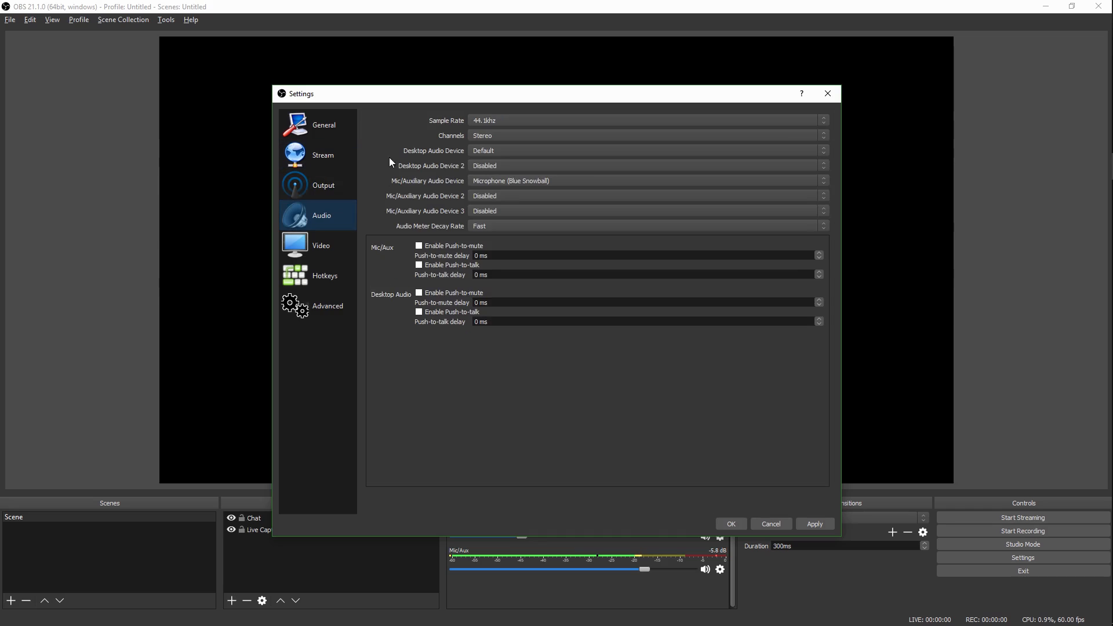
{"action": "left_click", "coordinate": [341, 247]}
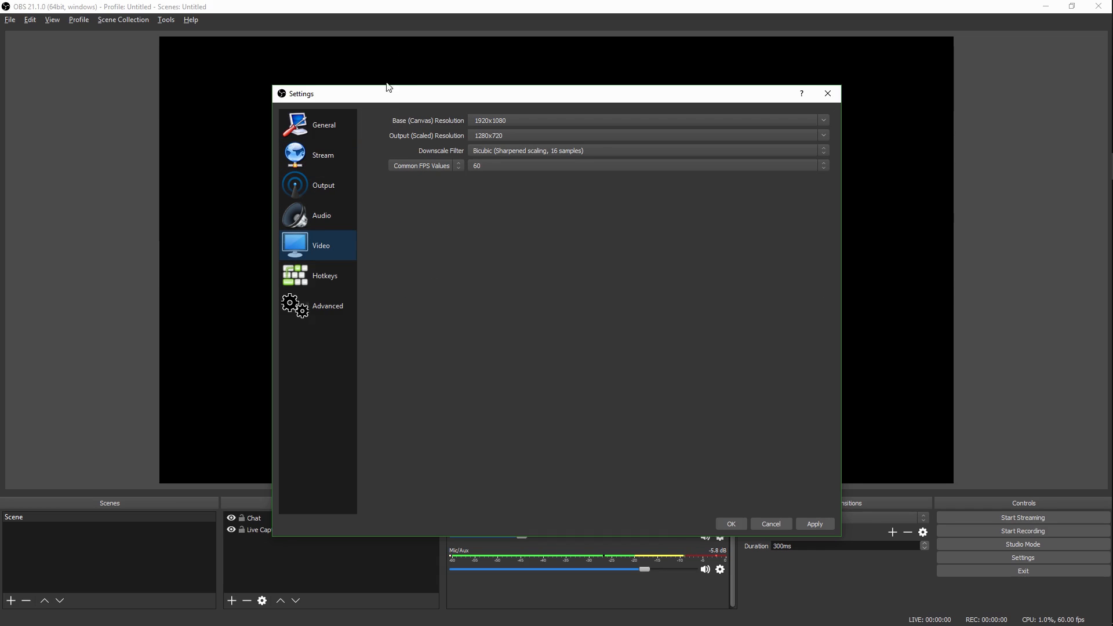
{"action": "left_click", "coordinate": [825, 137]}
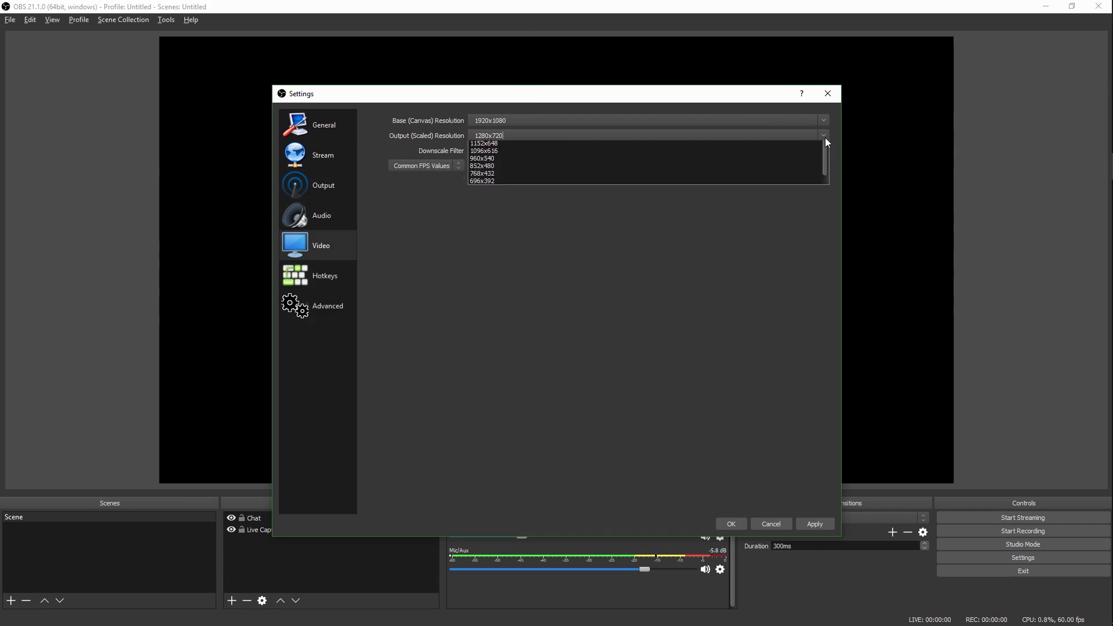
{"action": "left_click", "coordinate": [825, 138]}
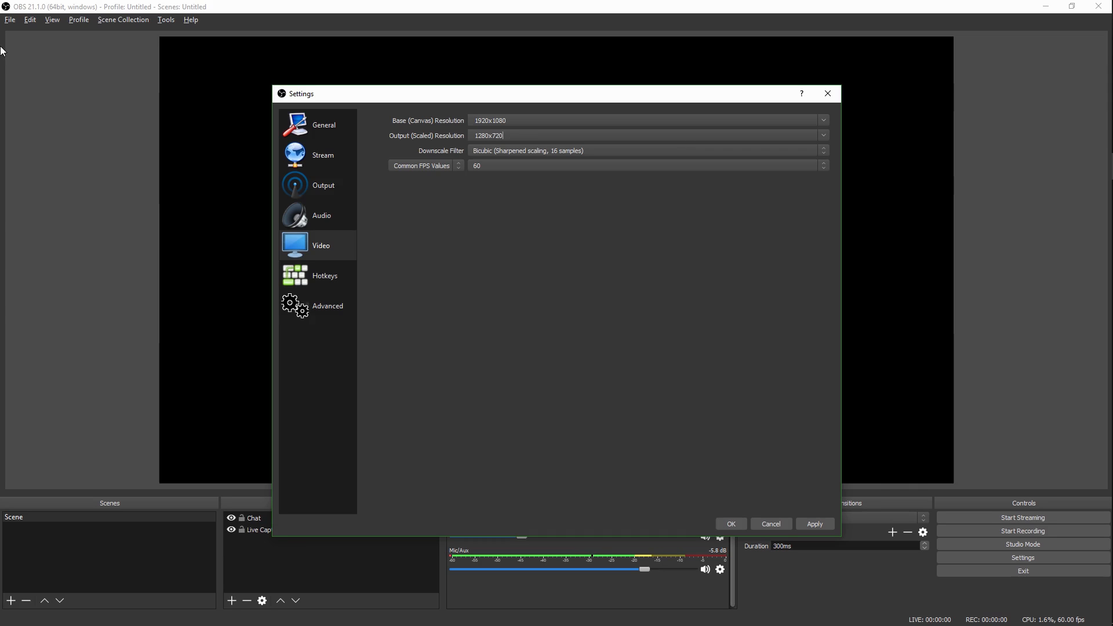
{"action": "left_click", "coordinate": [829, 135]}
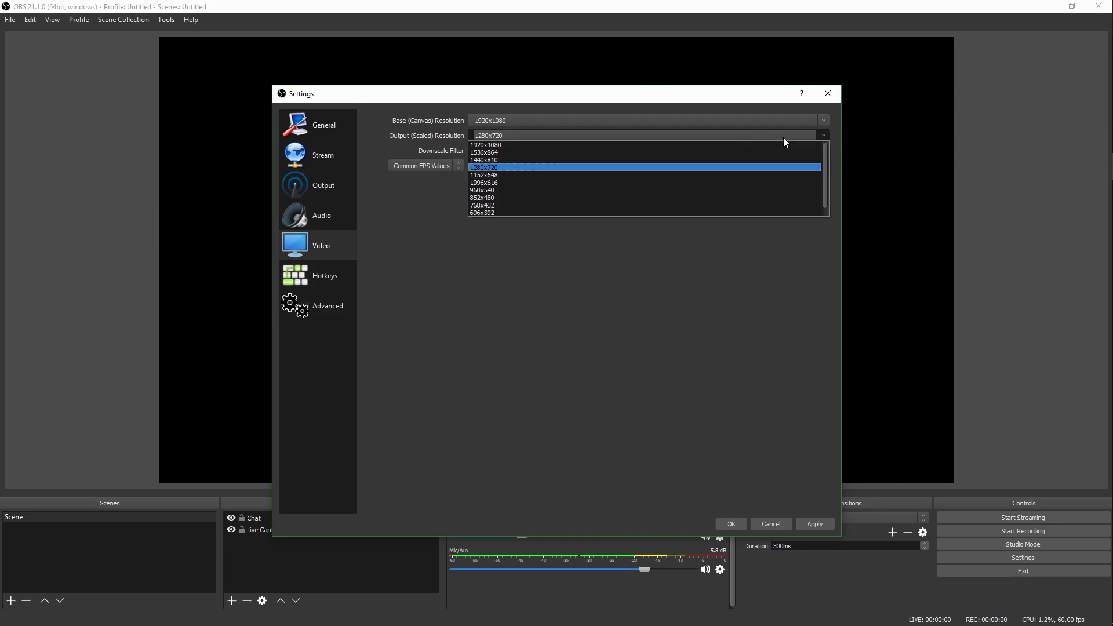
{"action": "left_click", "coordinate": [684, 147]}
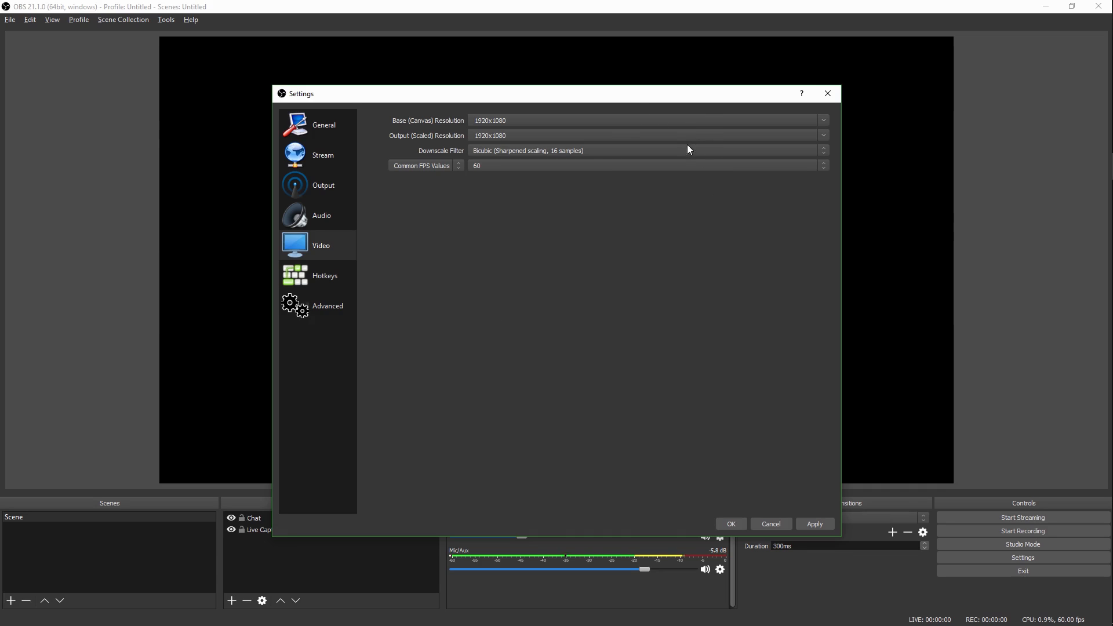
{"action": "left_click", "coordinate": [822, 137]}
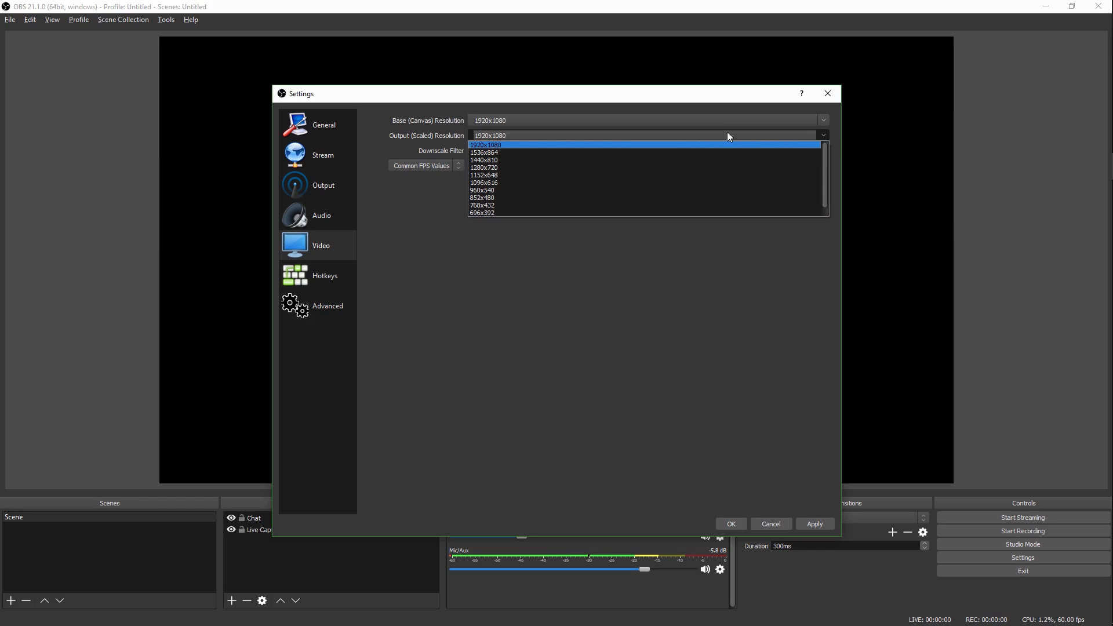
{"action": "left_click", "coordinate": [620, 170]}
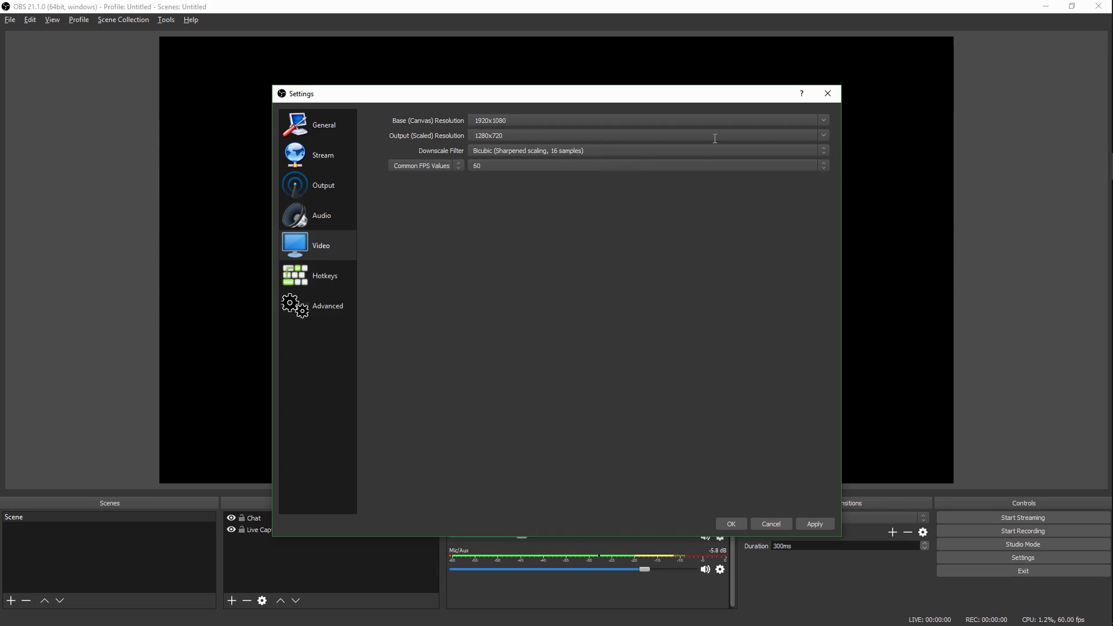
{"action": "left_click", "coordinate": [825, 138]}
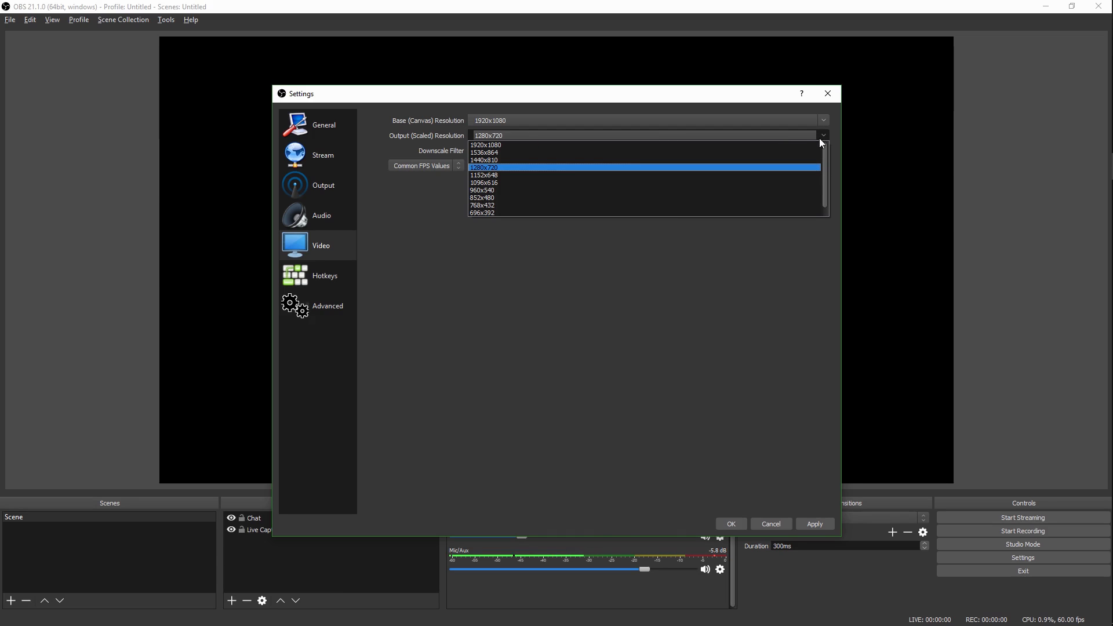
{"action": "left_click", "coordinate": [819, 138]}
{"action": "left_click", "coordinate": [819, 135]}
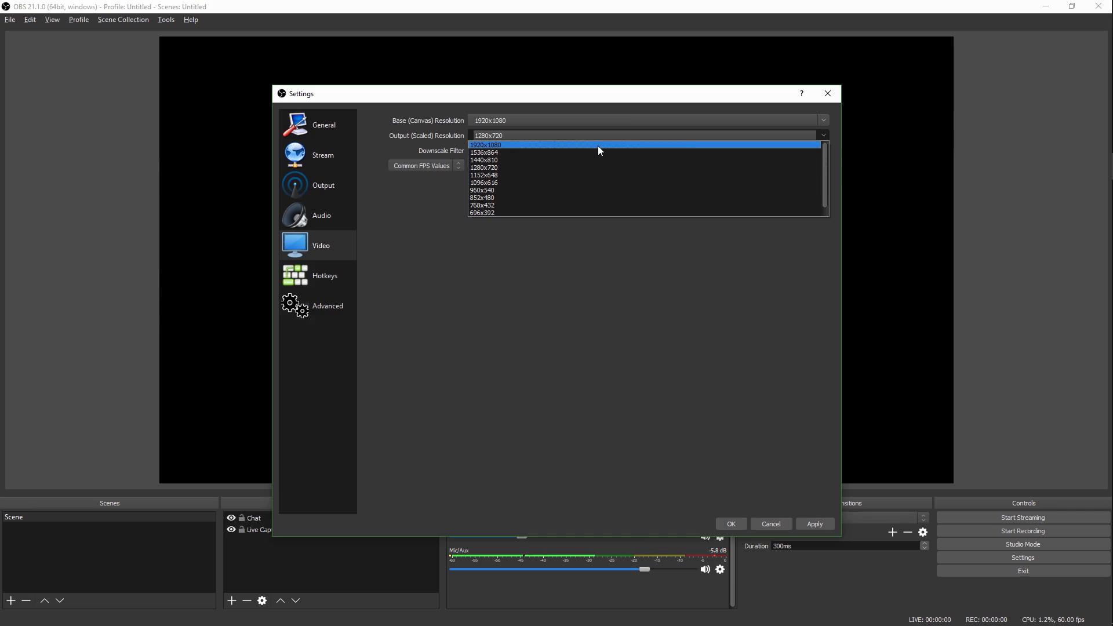
{"action": "left_click", "coordinate": [636, 146]}
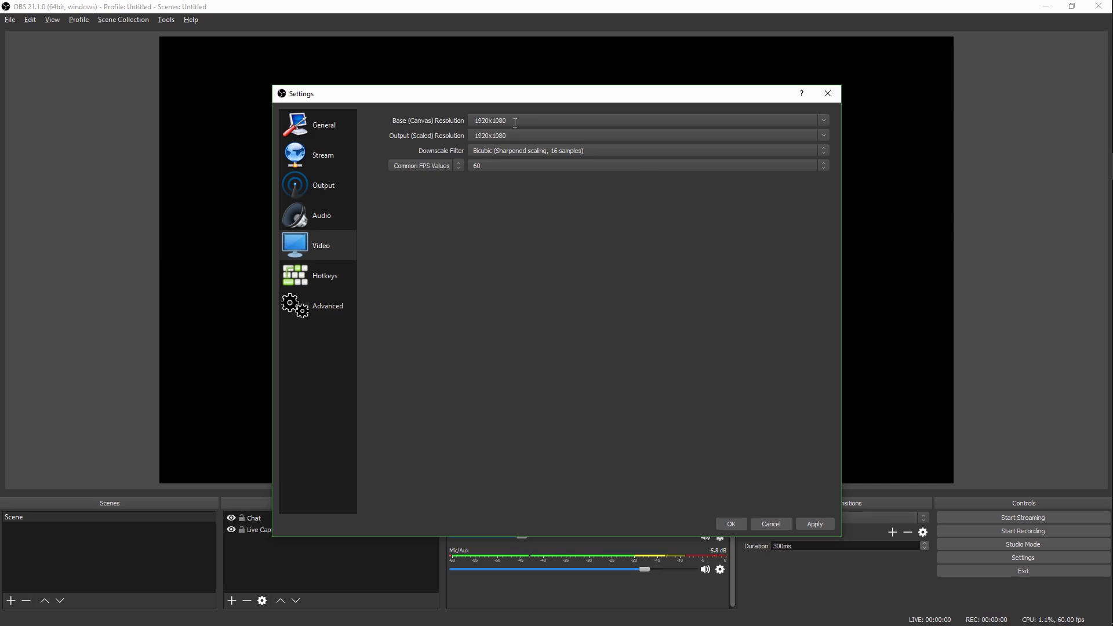
Step: Review the downscale filter choices and choose Bicubic (Sharpened scaling, 16 samples)
{"action": "left_click", "coordinate": [823, 151]}
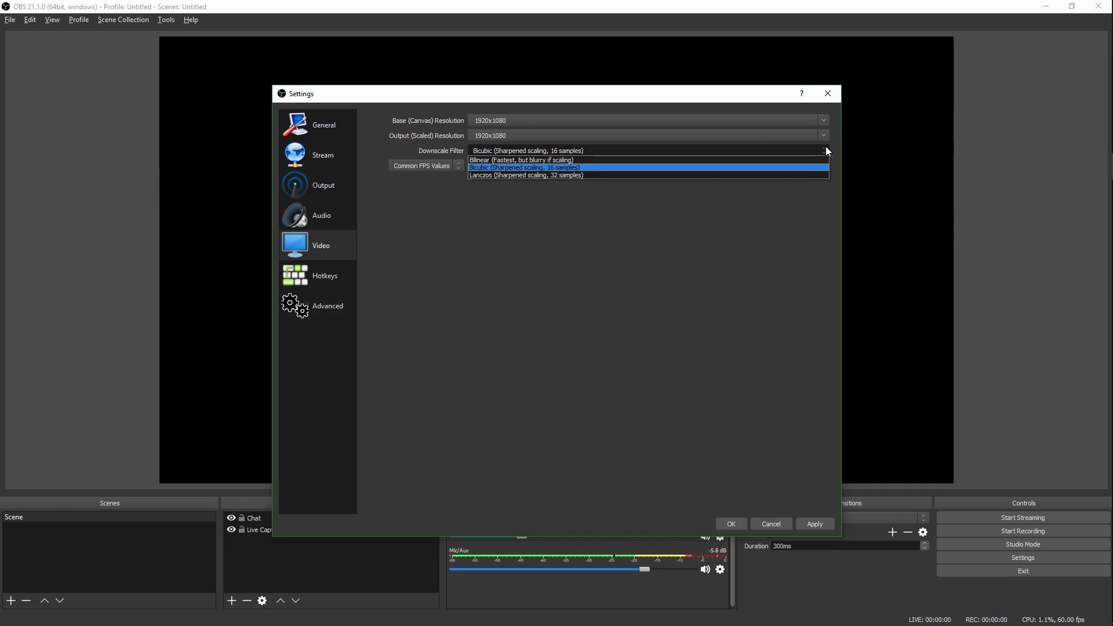
{"action": "left_click", "coordinate": [725, 162]}
{"action": "left_click", "coordinate": [524, 167]}
{"action": "left_click", "coordinate": [513, 151]}
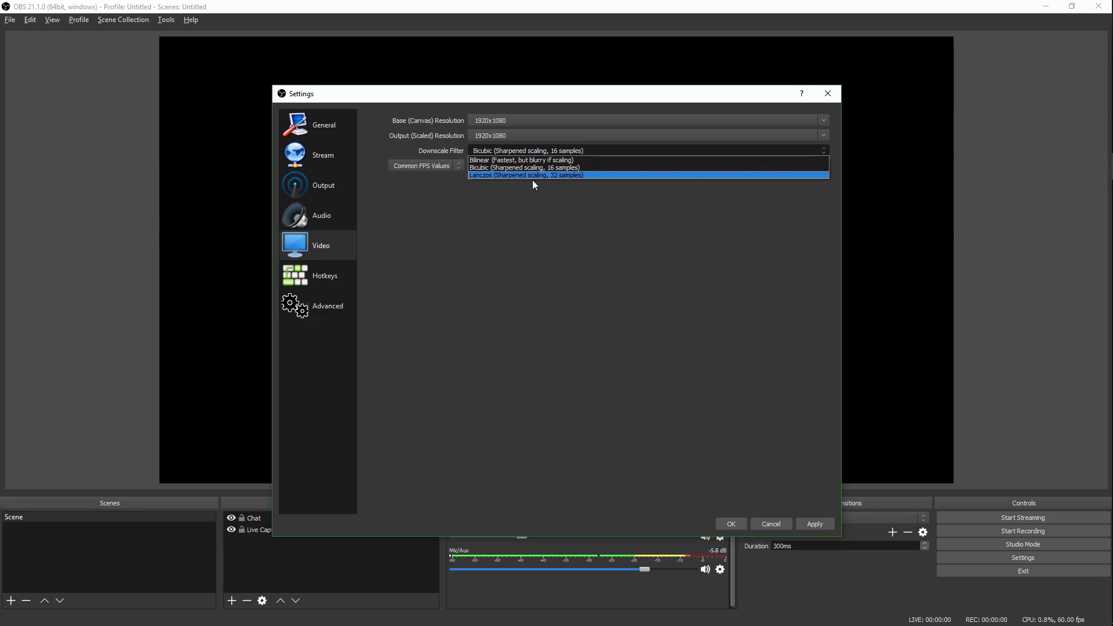
{"action": "left_click", "coordinate": [524, 165]}
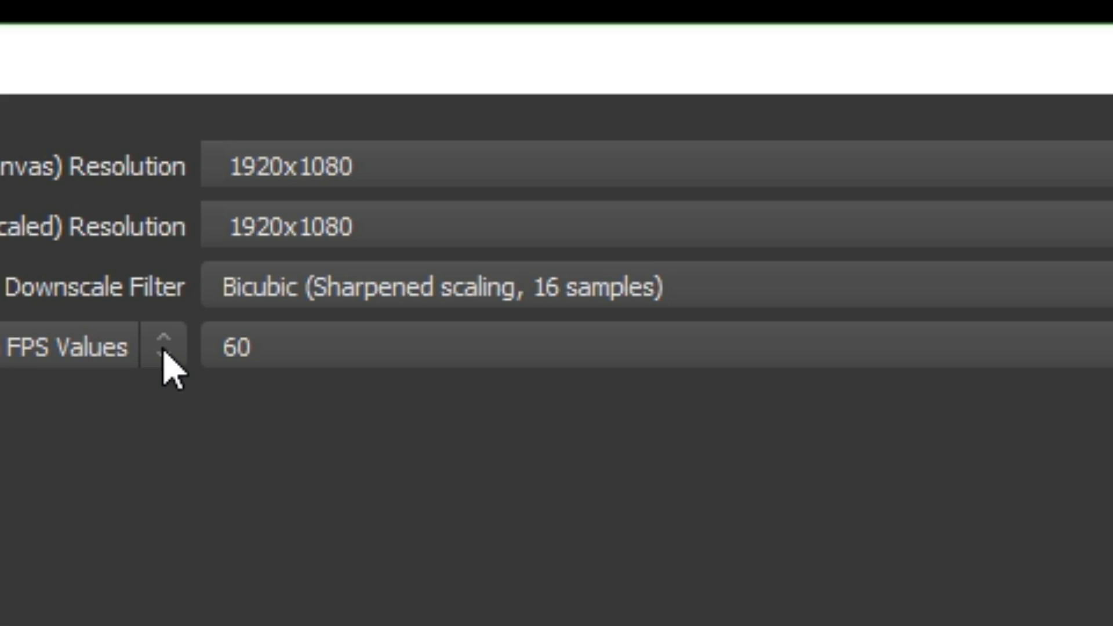
Step: Review the FPS value types, keep Common FPS Values, and set the frame rate to 30
{"action": "left_click", "coordinate": [163, 349]}
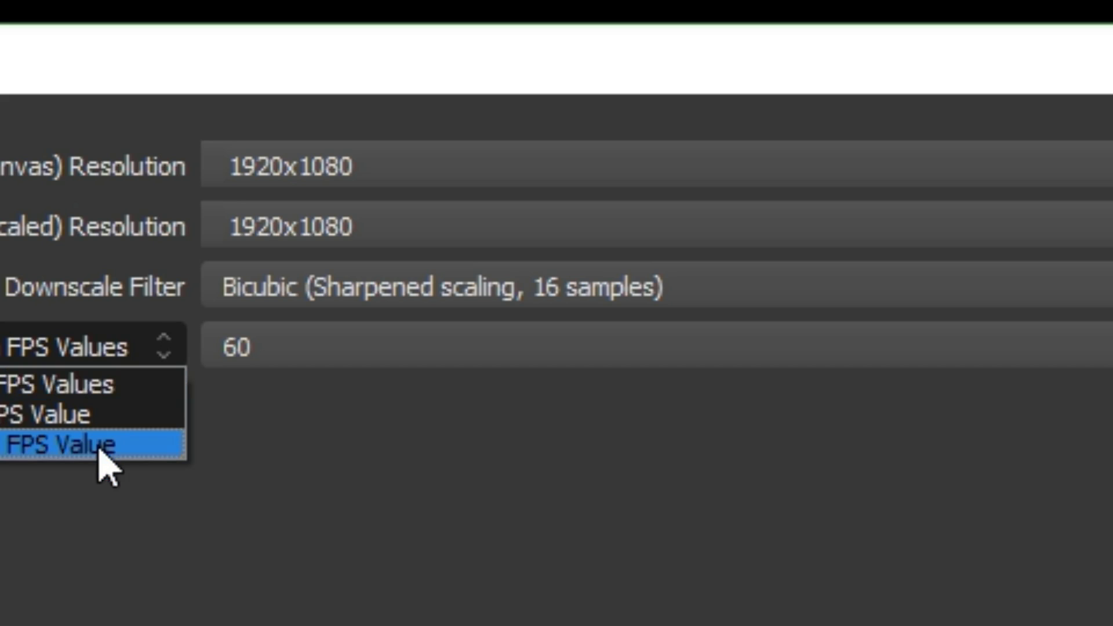
{"action": "left_click", "coordinate": [113, 384]}
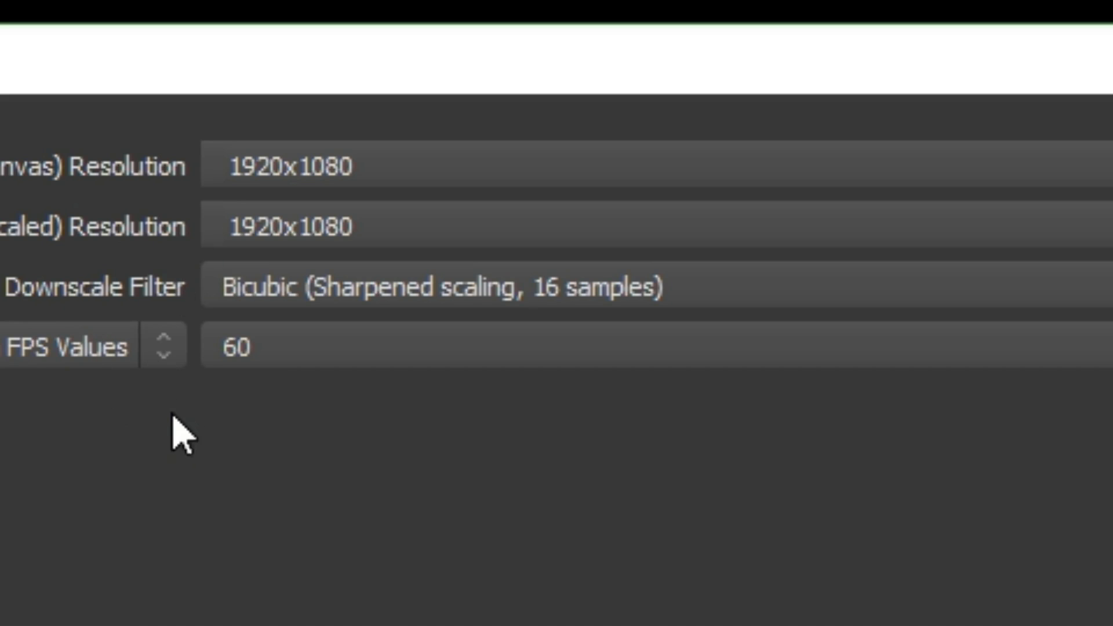
{"action": "left_click", "coordinate": [157, 336]}
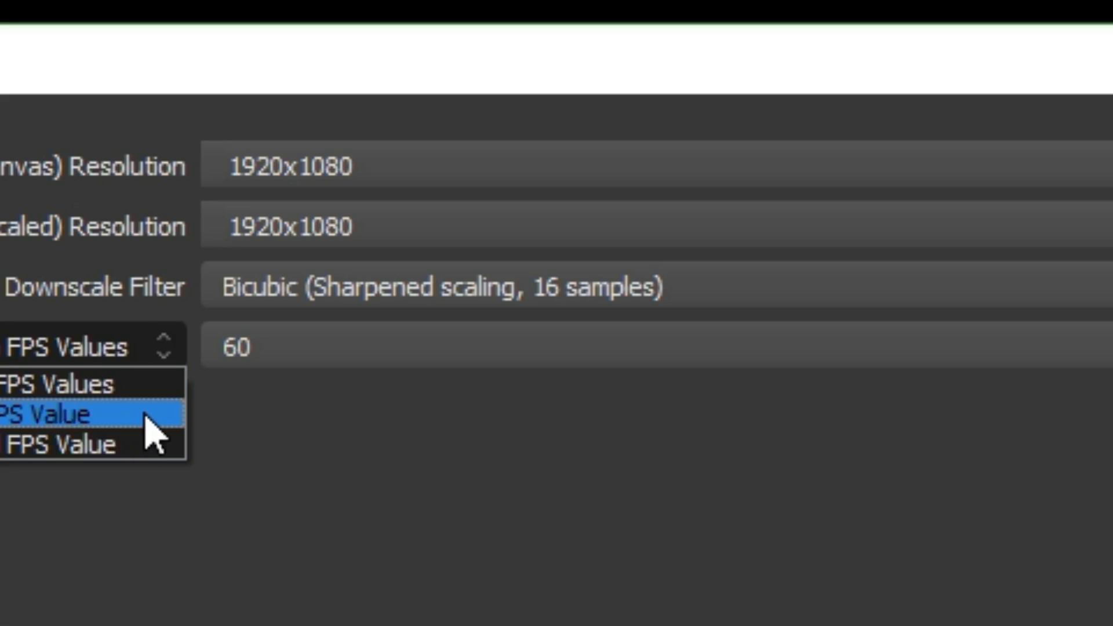
{"action": "left_click", "coordinate": [150, 348]}
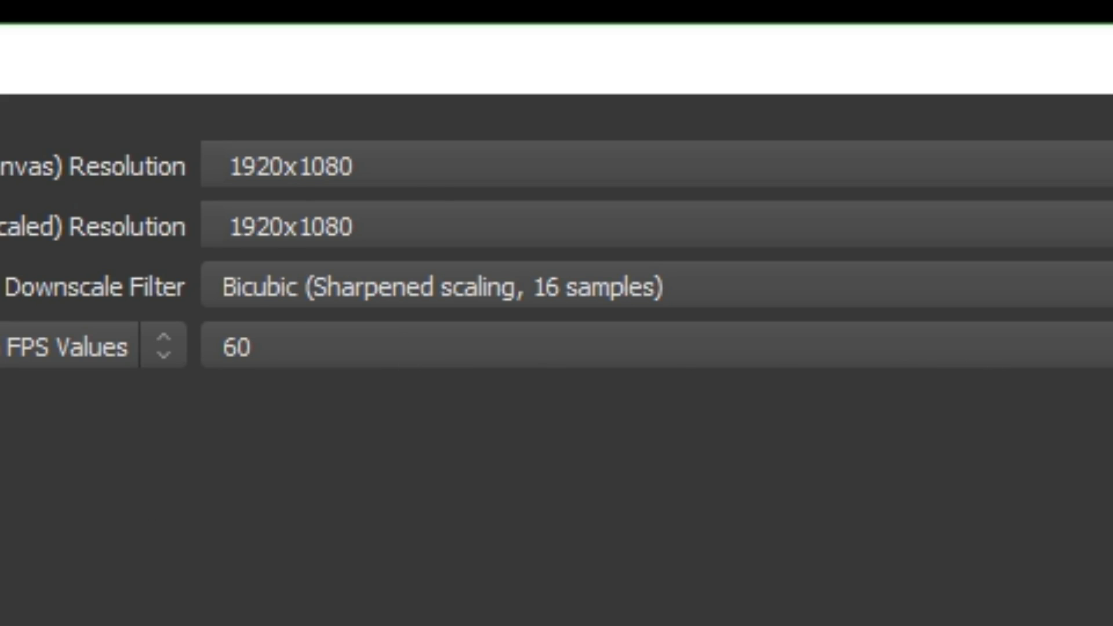
{"action": "left_click", "coordinate": [811, 169]}
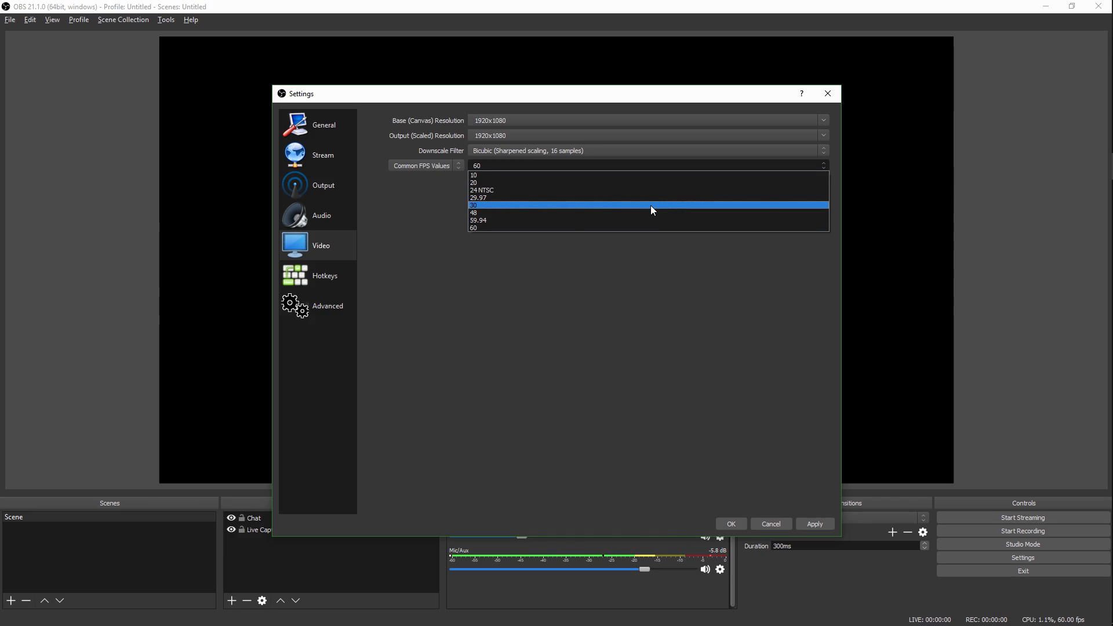
{"action": "left_click", "coordinate": [651, 206]}
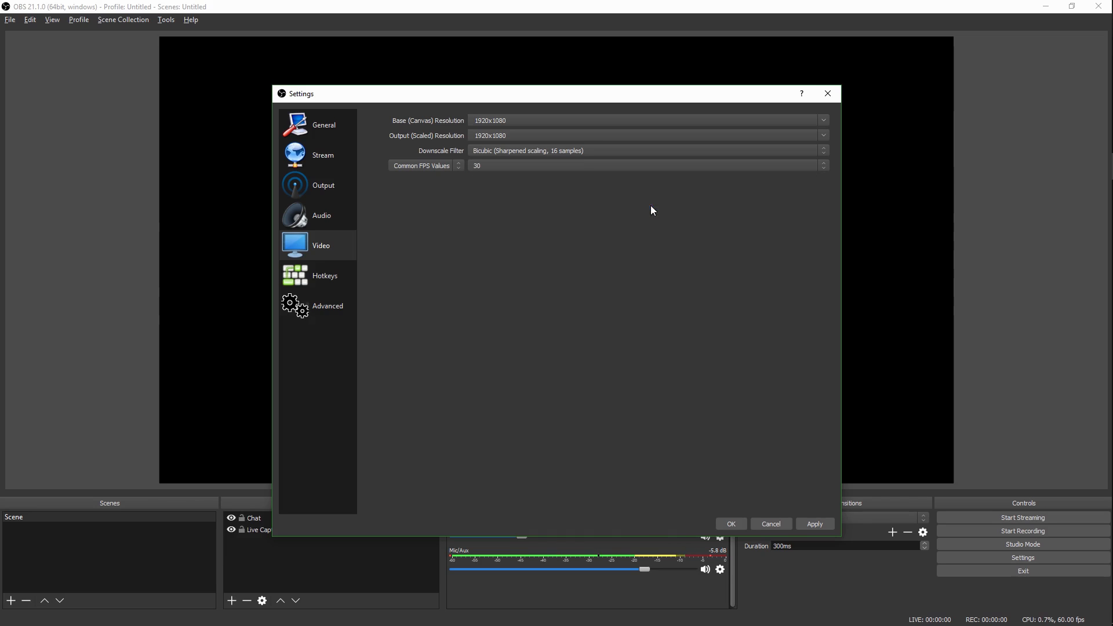
{"action": "left_click", "coordinate": [823, 166]}
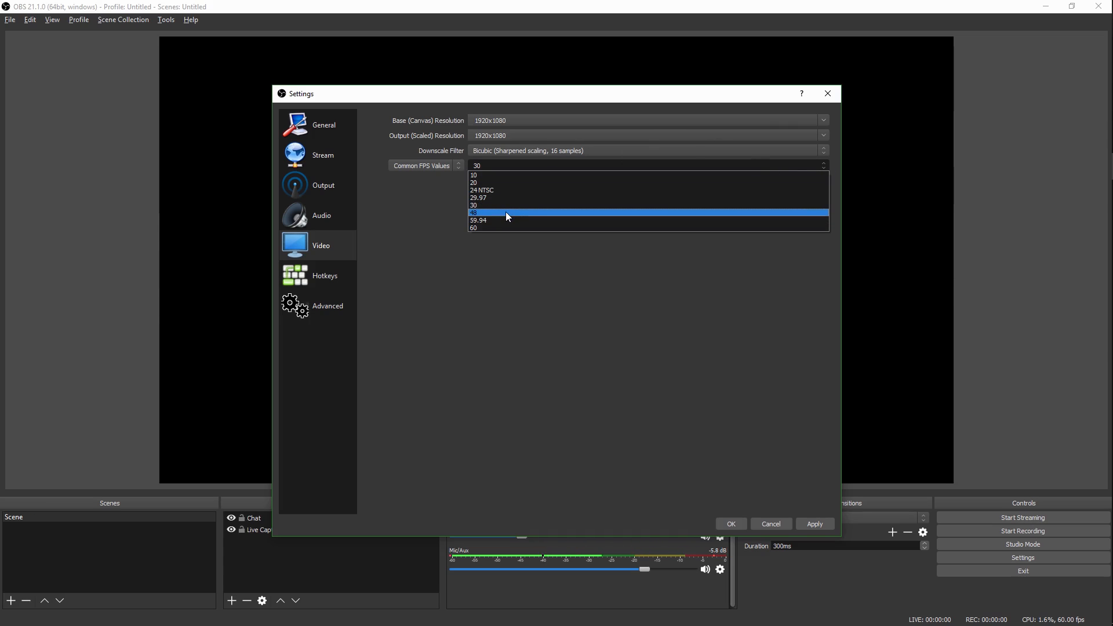
{"action": "left_click", "coordinate": [390, 168]}
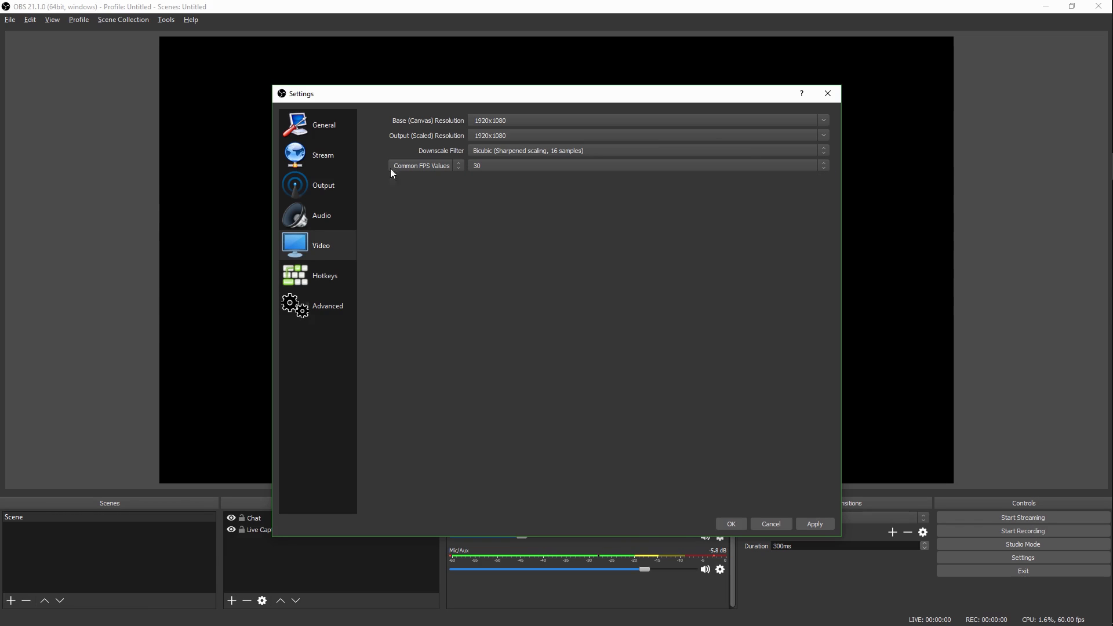
Step: Choose the frame rate from the common FPS values and open the Advanced settings
{"action": "left_click", "coordinate": [507, 169]}
{"action": "left_click", "coordinate": [474, 228]}
{"action": "left_click", "coordinate": [329, 308]}
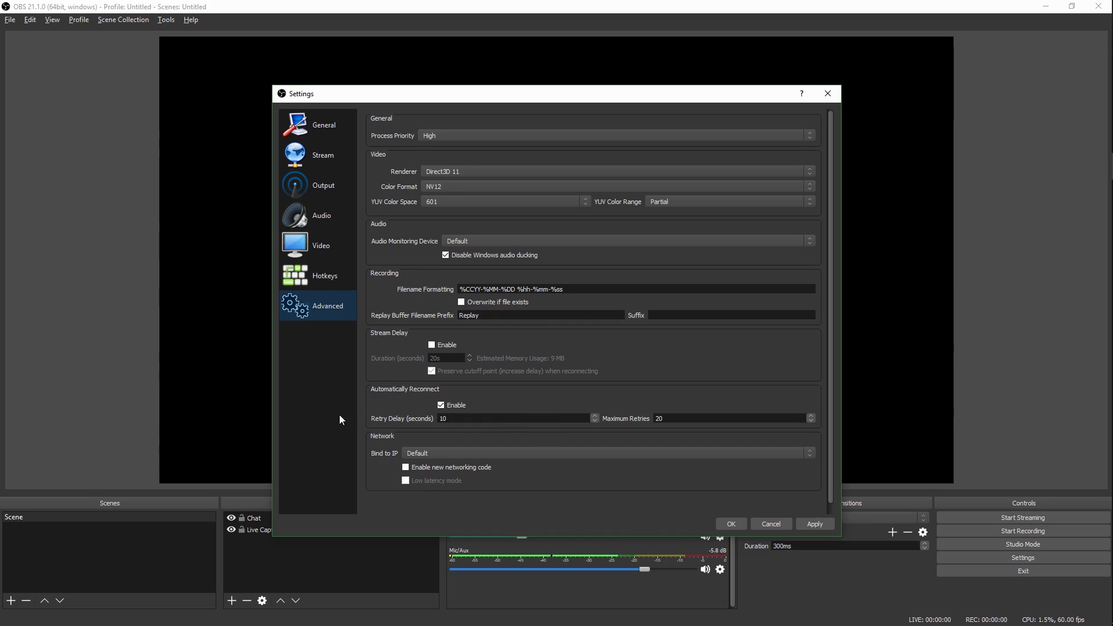
Step: Review the video renderer choices in the Advanced settings and keep Direct3D 11
{"action": "scroll", "coordinate": [395, 417], "scroll_direction": "down", "scroll_amount": 1}
{"action": "scroll", "coordinate": [440, 406], "scroll_direction": "up", "scroll_amount": 1}
{"action": "left_click", "coordinate": [445, 172]}
{"action": "left_click", "coordinate": [467, 175]}
{"action": "left_click", "coordinate": [470, 174]}
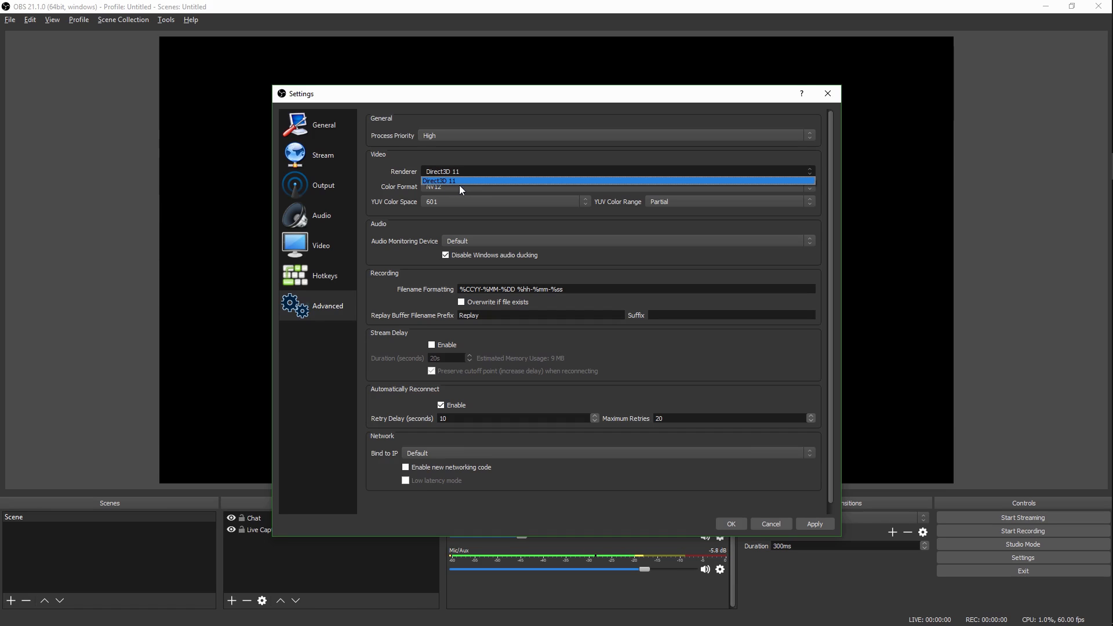
{"action": "left_click", "coordinate": [458, 180]}
{"action": "left_click", "coordinate": [479, 175]}
{"action": "left_click", "coordinate": [480, 181]}
{"action": "left_click", "coordinate": [482, 176]}
{"action": "left_click", "coordinate": [484, 181]}
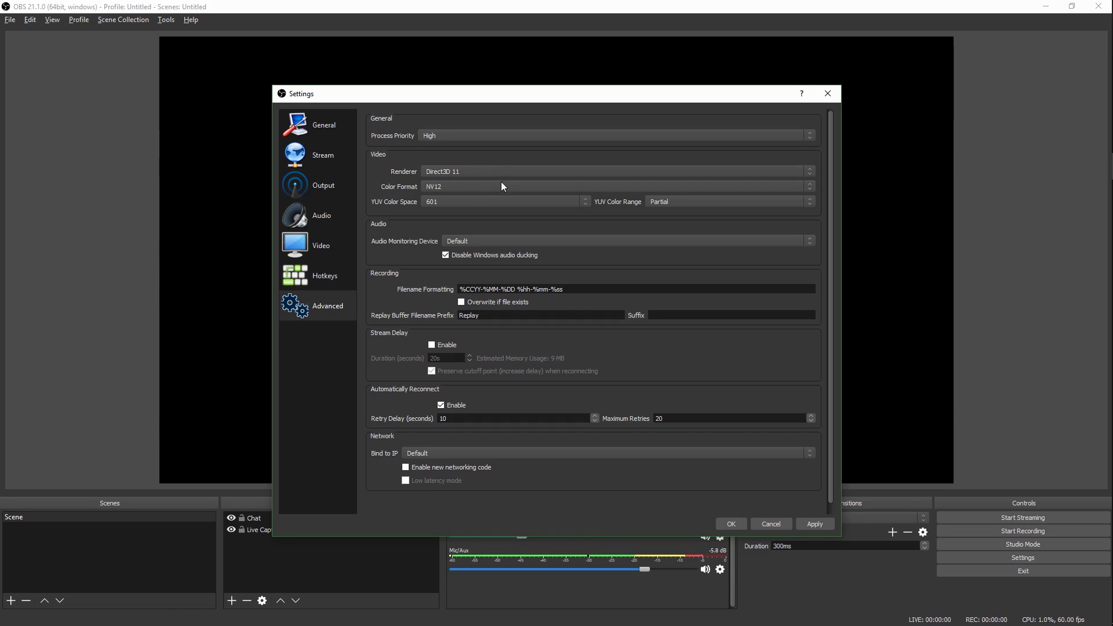
Step: Review the color format choices and keep NV12
{"action": "left_click", "coordinate": [469, 187]}
{"action": "left_click", "coordinate": [469, 190]}
{"action": "left_click", "coordinate": [458, 187]}
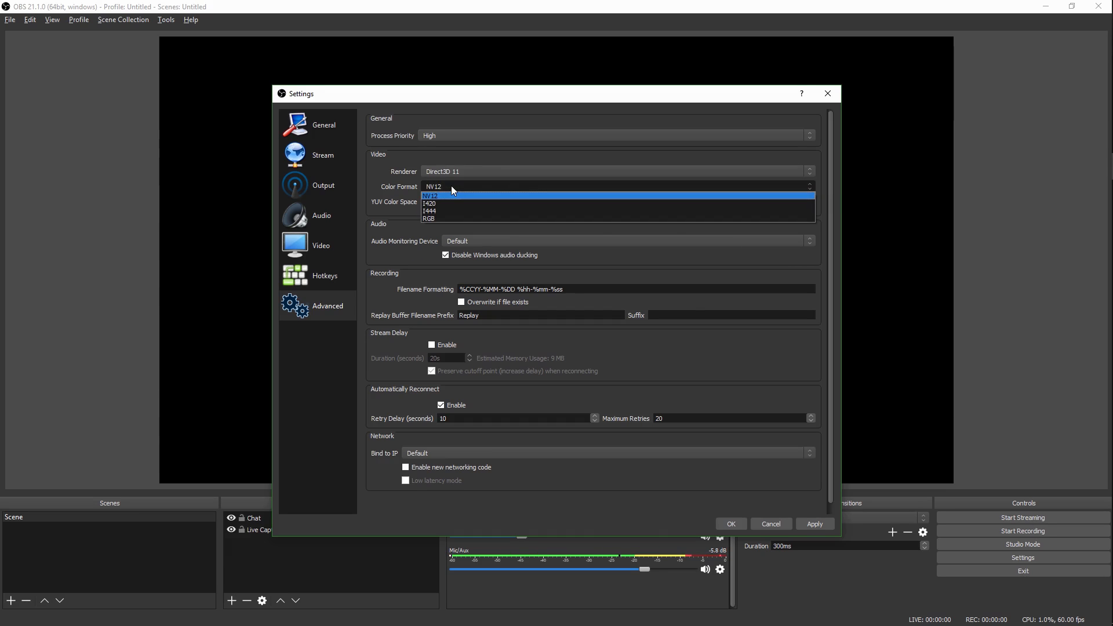
{"action": "left_click", "coordinate": [458, 189]}
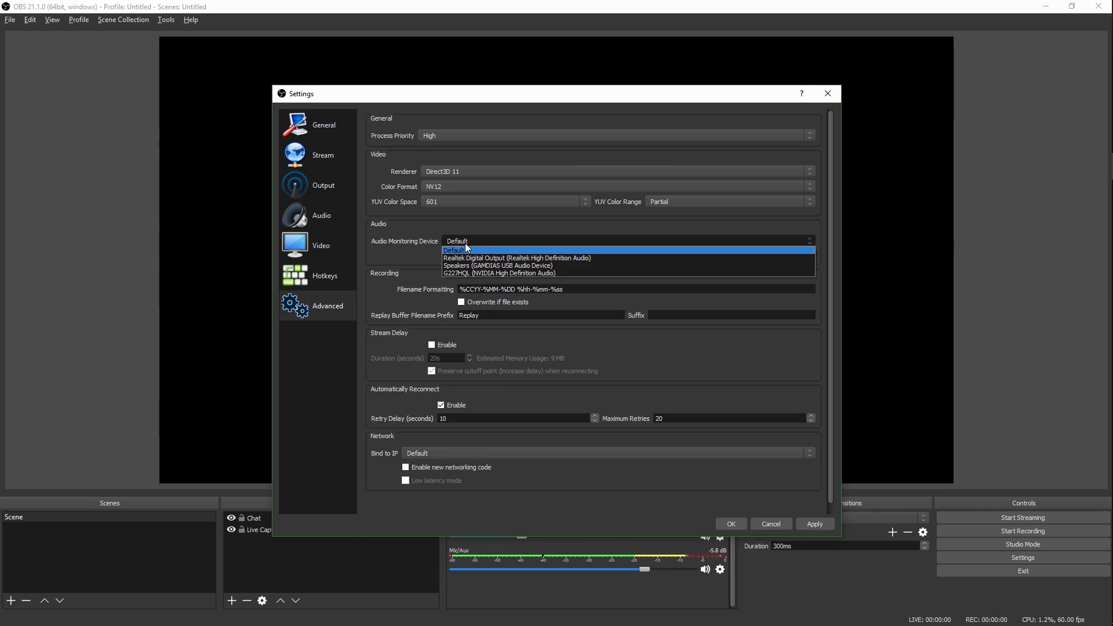
Step: Review the audio monitoring devices and choose Speakers (GAMDIAS USB Audio Device)
{"action": "left_click", "coordinate": [466, 249]}
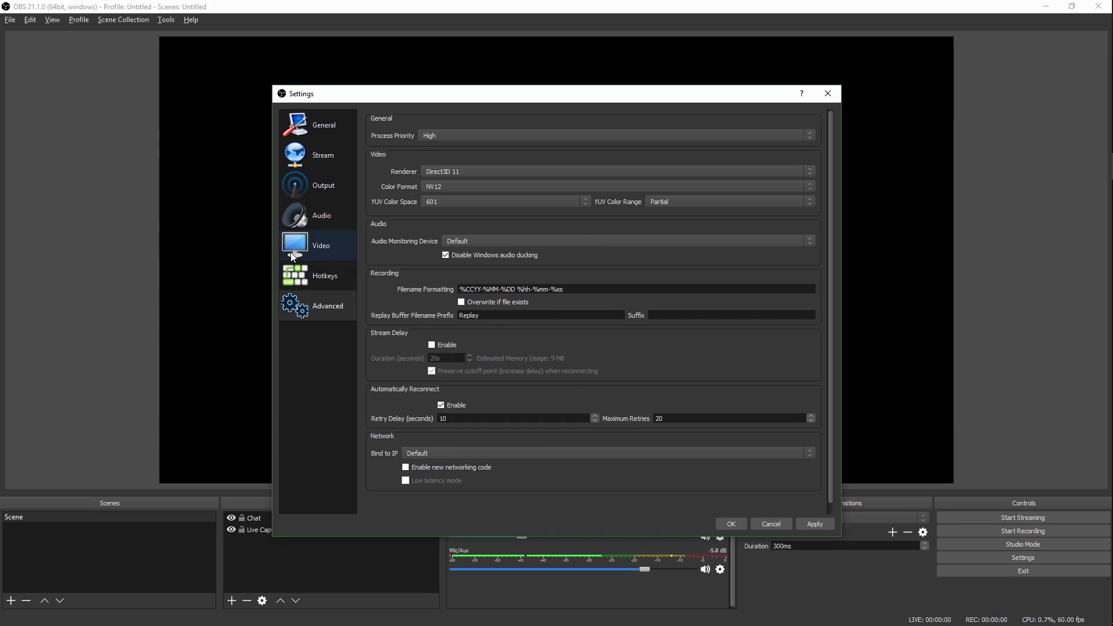
{"action": "left_click", "coordinate": [507, 242]}
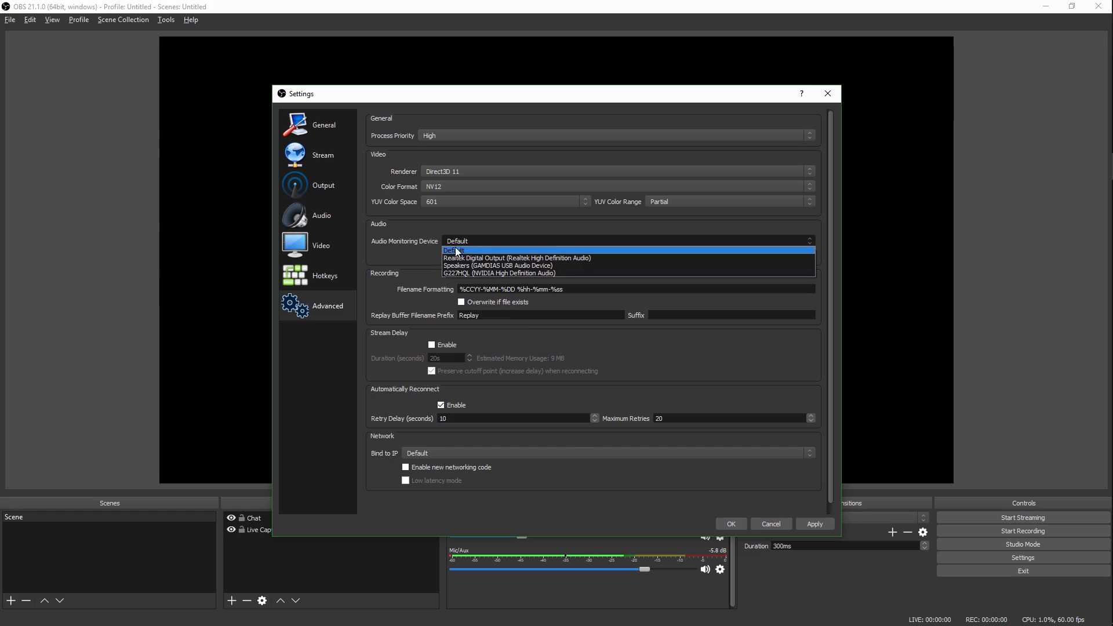
{"action": "left_click", "coordinate": [476, 265]}
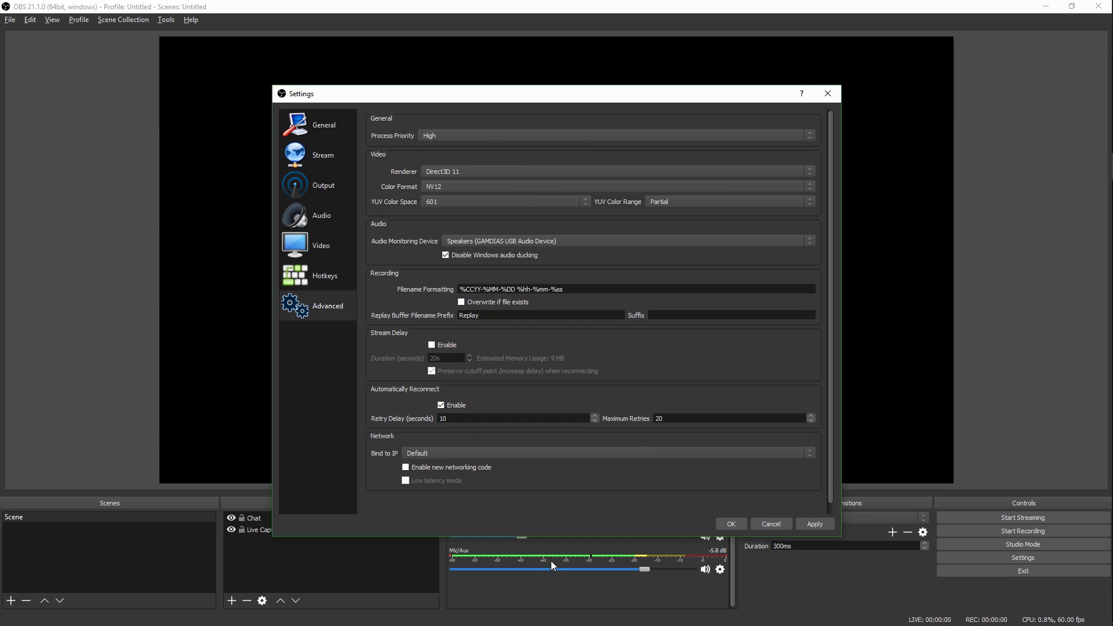
Step: Review the process priority levels and keep High
{"action": "scroll", "coordinate": [763, 245], "scroll_direction": "down", "scroll_amount": 1}
{"action": "scroll", "coordinate": [829, 316], "scroll_direction": "up", "scroll_amount": 1}
{"action": "left_click", "coordinate": [436, 136]}
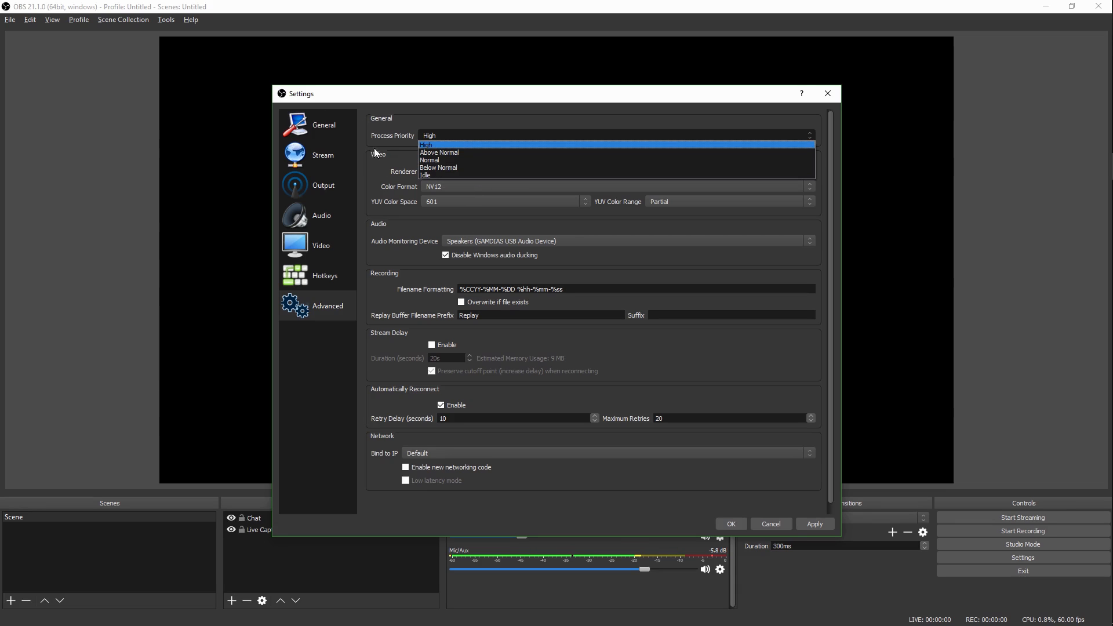
{"action": "left_click", "coordinate": [484, 147]}
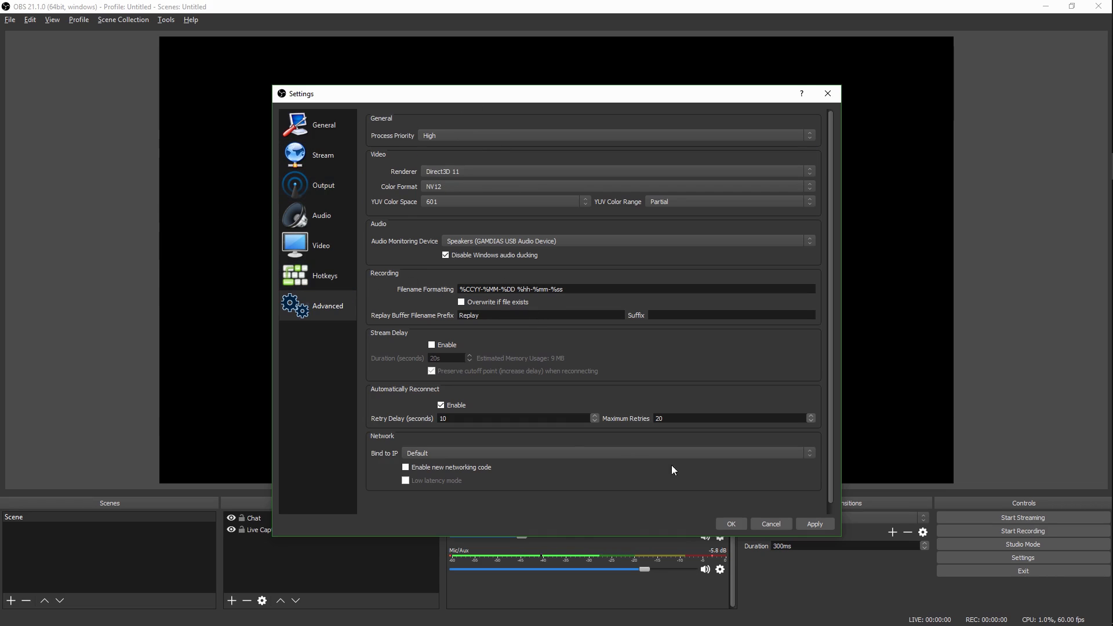
Step: Open the Audio settings and review the sample rate choices, keeping 44.1khz
{"action": "left_click", "coordinate": [318, 221]}
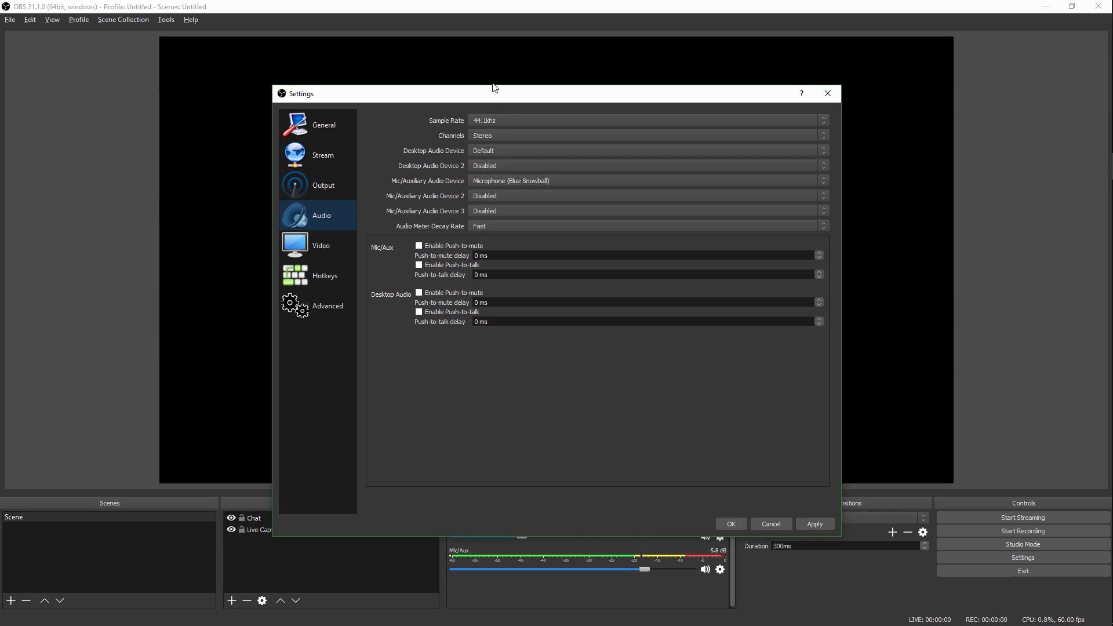
{"action": "left_click", "coordinate": [828, 122]}
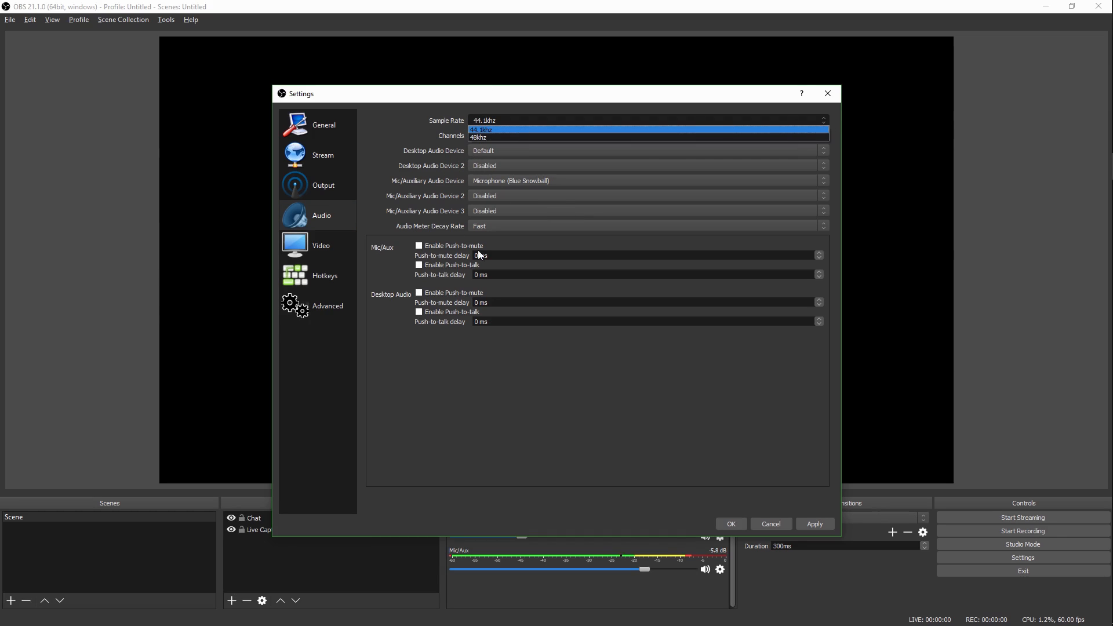
{"action": "left_click", "coordinate": [826, 117]}
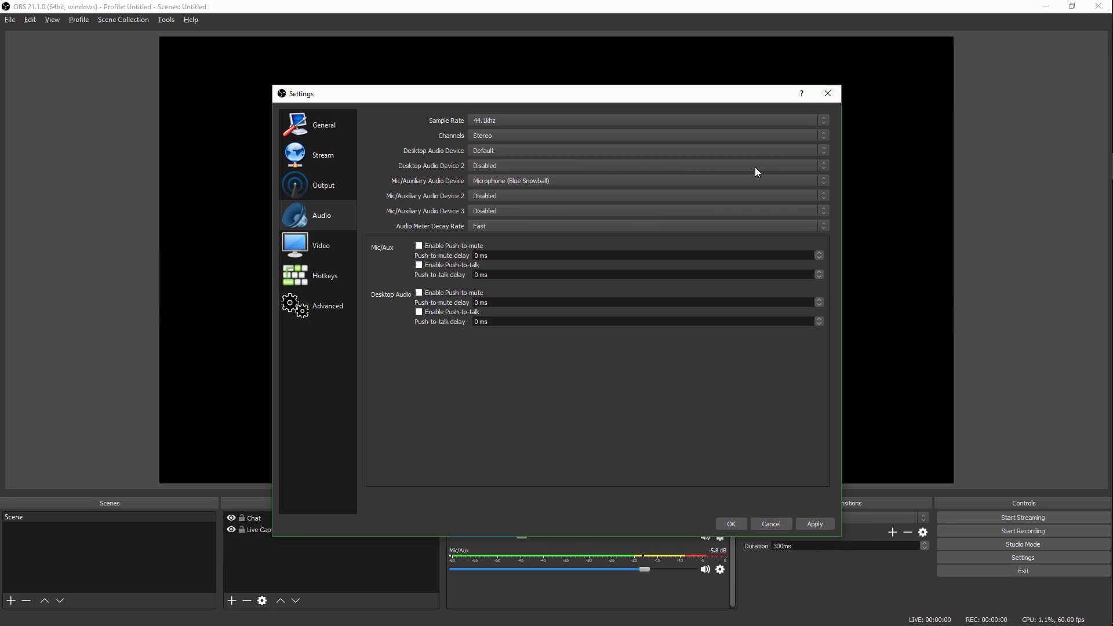
Step: Try Mono for the audio channels and set them back to Stereo
{"action": "left_click", "coordinate": [819, 136]}
{"action": "left_click", "coordinate": [794, 145]}
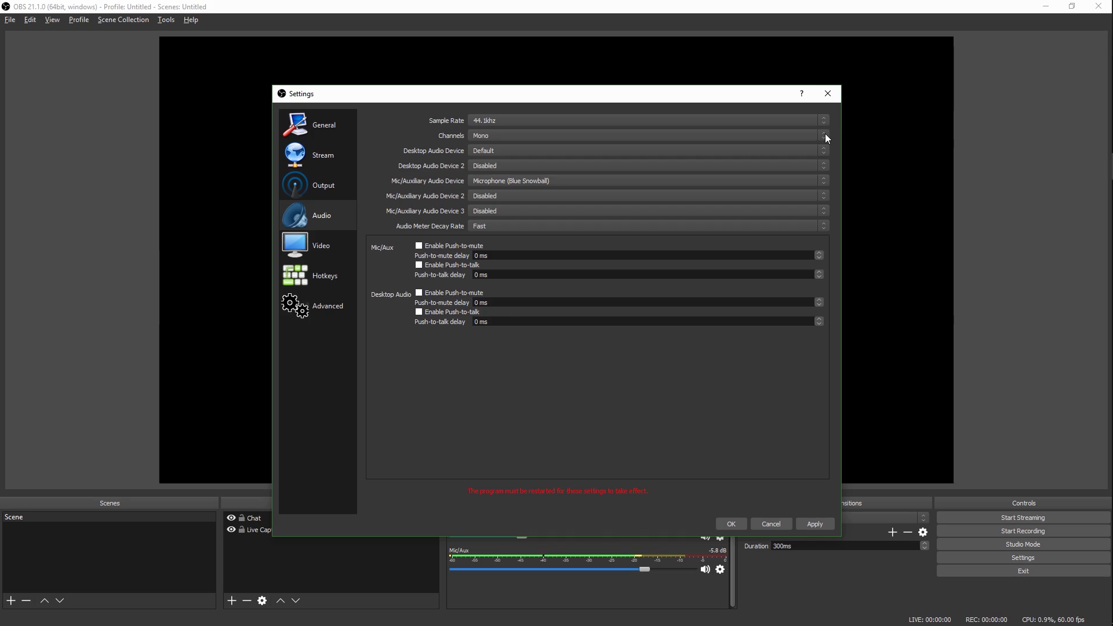
{"action": "left_click", "coordinate": [821, 134]}
{"action": "left_click", "coordinate": [772, 153]}
Step: Review the primary Mic/Auxiliary audio device choices and keep Microphone (Blue Snowball)
{"action": "left_click", "coordinate": [520, 177]}
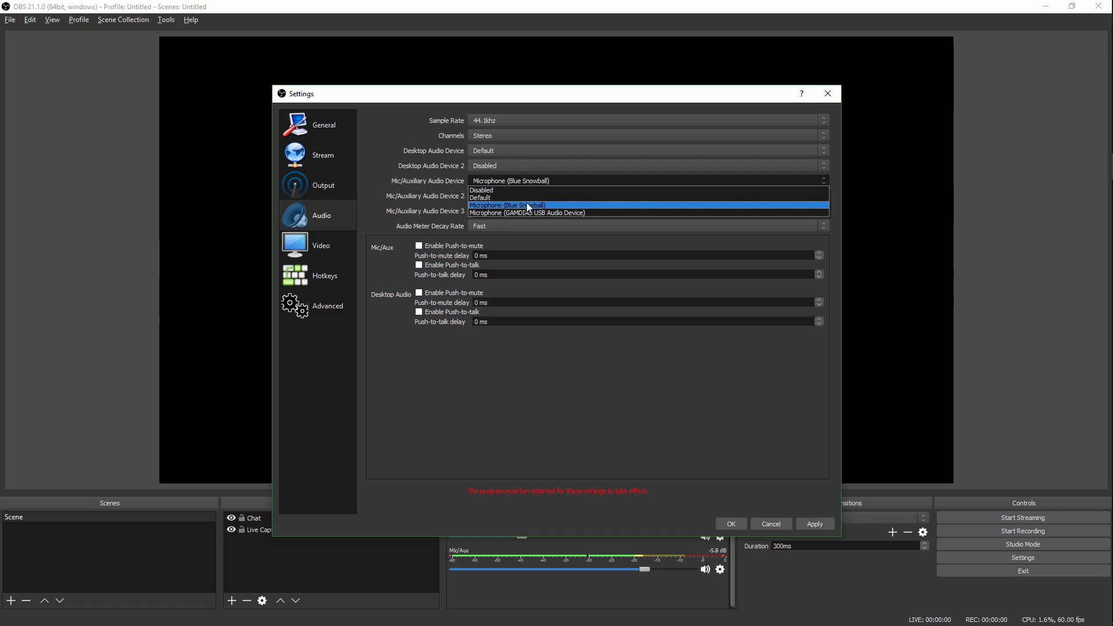
{"action": "left_click", "coordinate": [527, 205]}
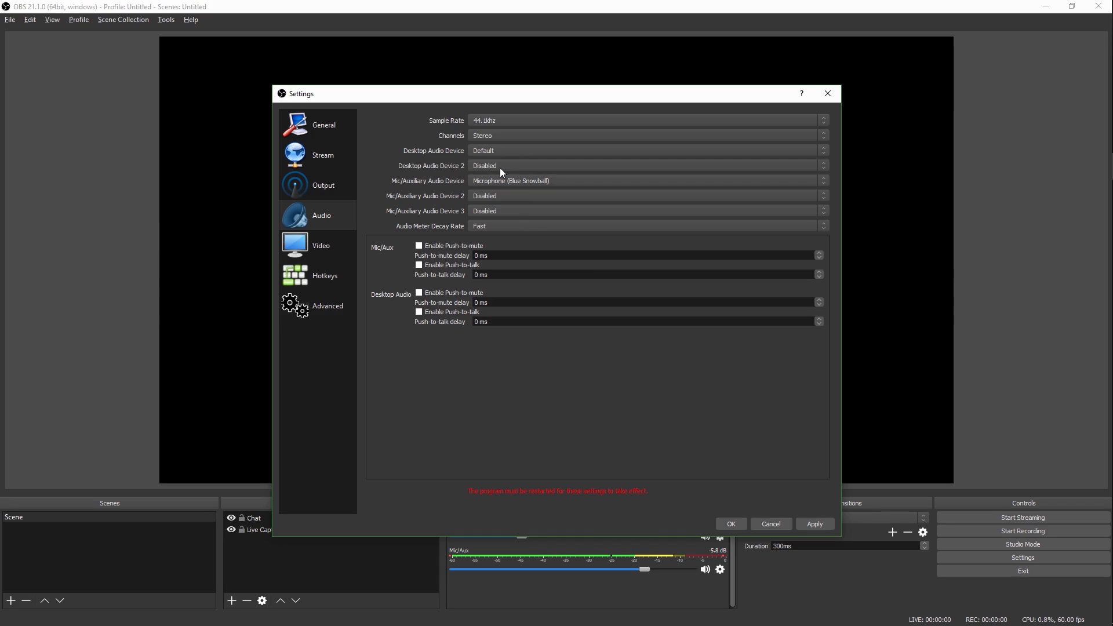
Step: Try Slow (Type II PPM) for the audio meter decay rate and set it back to Fast
{"action": "left_click", "coordinate": [502, 226]}
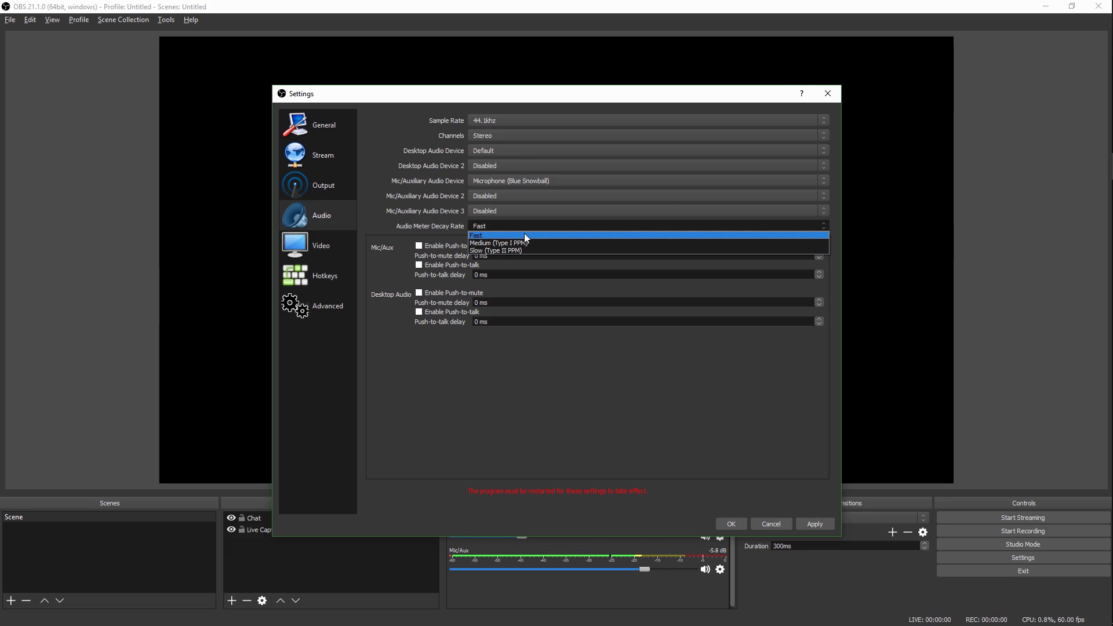
{"action": "left_click", "coordinate": [520, 248]}
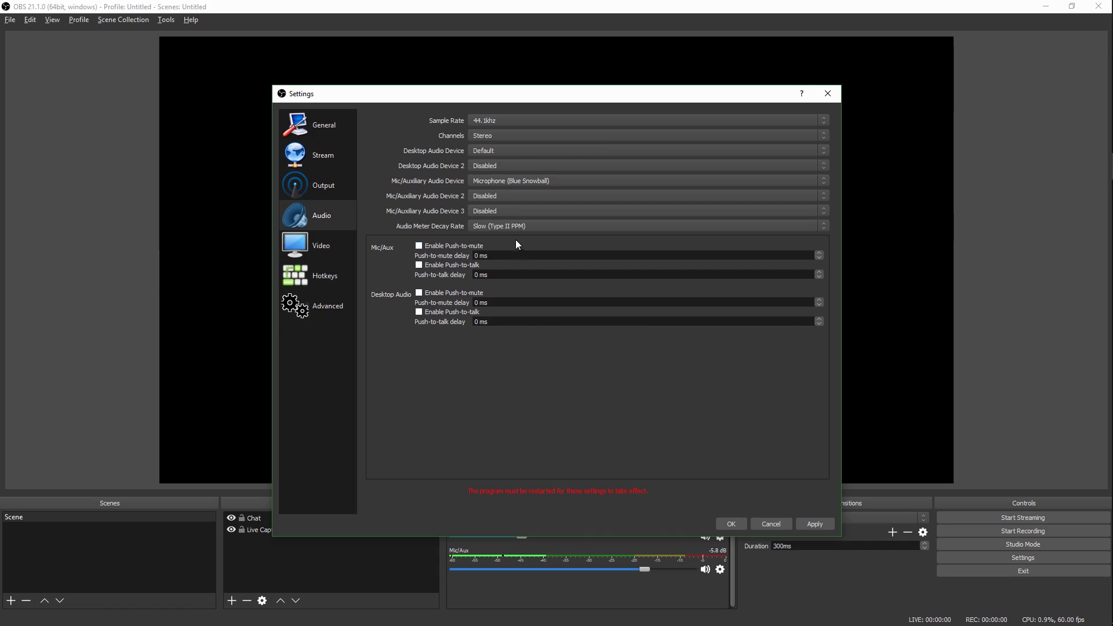
{"action": "left_click", "coordinate": [519, 228]}
{"action": "left_click", "coordinate": [521, 240]}
{"action": "left_click", "coordinate": [520, 231]}
{"action": "left_click", "coordinate": [513, 228]}
{"action": "left_click", "coordinate": [514, 228]}
{"action": "left_click", "coordinate": [513, 235]}
Step: Look over the Stream, Output and Audio settings again, including the streaming output and replay buffer options
{"action": "left_click", "coordinate": [343, 157]}
{"action": "left_click", "coordinate": [328, 186]}
{"action": "left_click", "coordinate": [307, 215]}
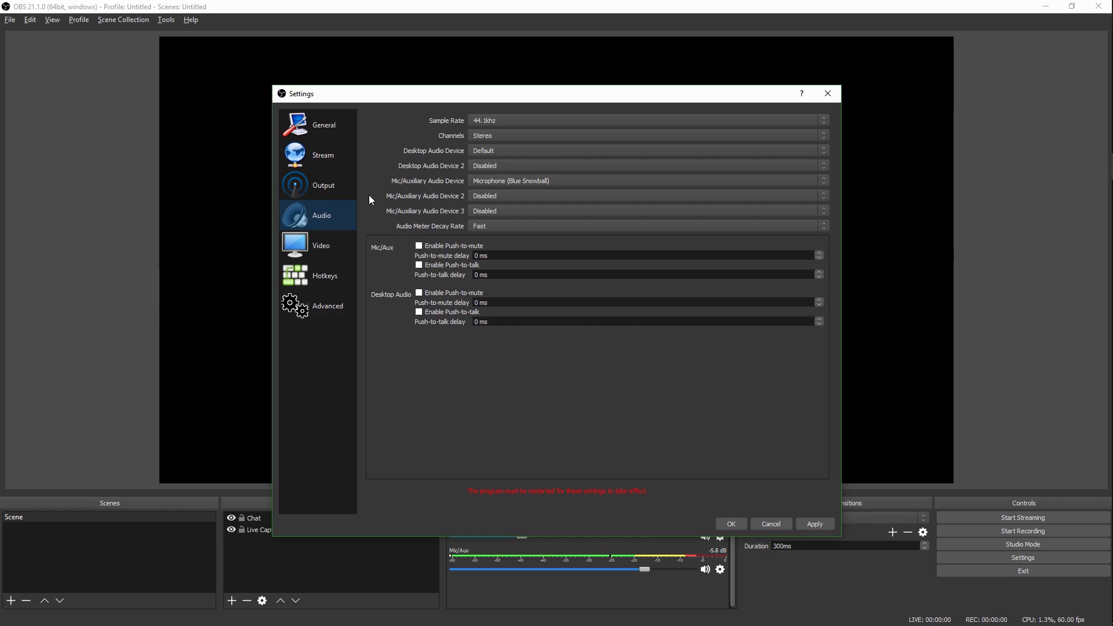
{"action": "left_click", "coordinate": [340, 181]}
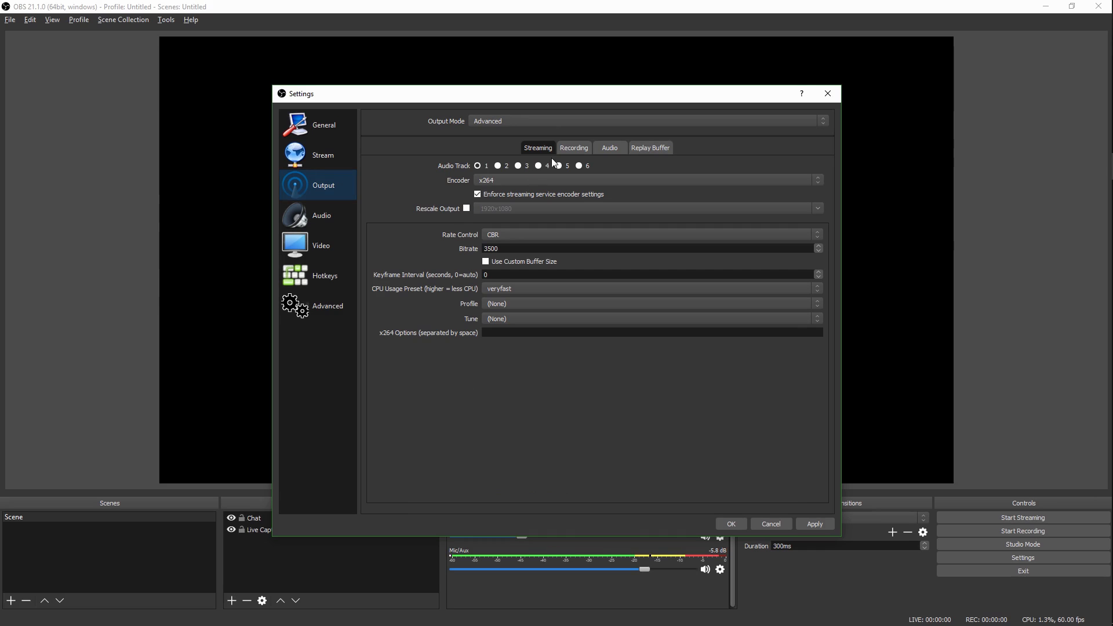
{"action": "left_click", "coordinate": [667, 151]}
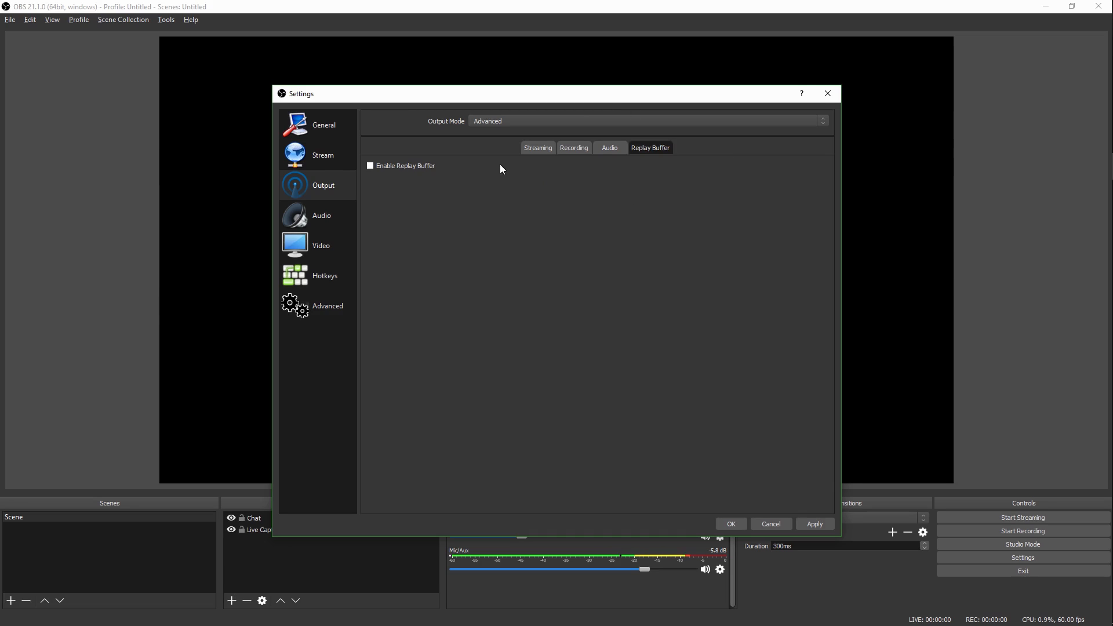
{"action": "left_click", "coordinate": [534, 148]}
{"action": "left_click", "coordinate": [655, 146]}
Step: Enable the replay buffer to examine its maximum replay time option, and disable it again
{"action": "left_click", "coordinate": [370, 166]}
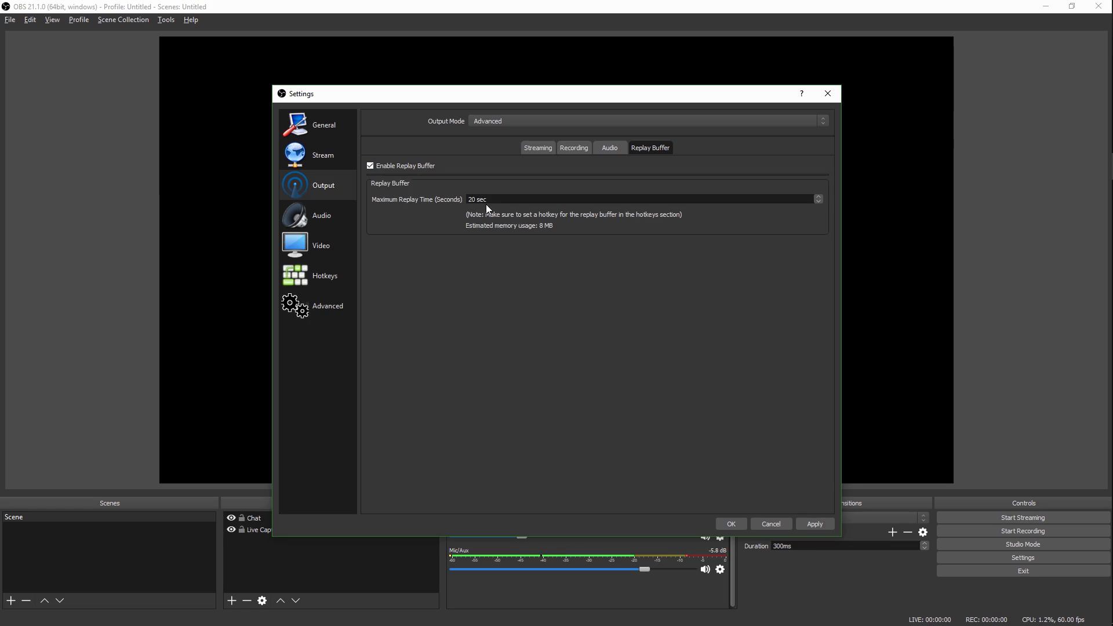
{"action": "left_click", "coordinate": [369, 166]}
{"action": "left_click", "coordinate": [368, 166]}
{"action": "left_click", "coordinate": [369, 165]}
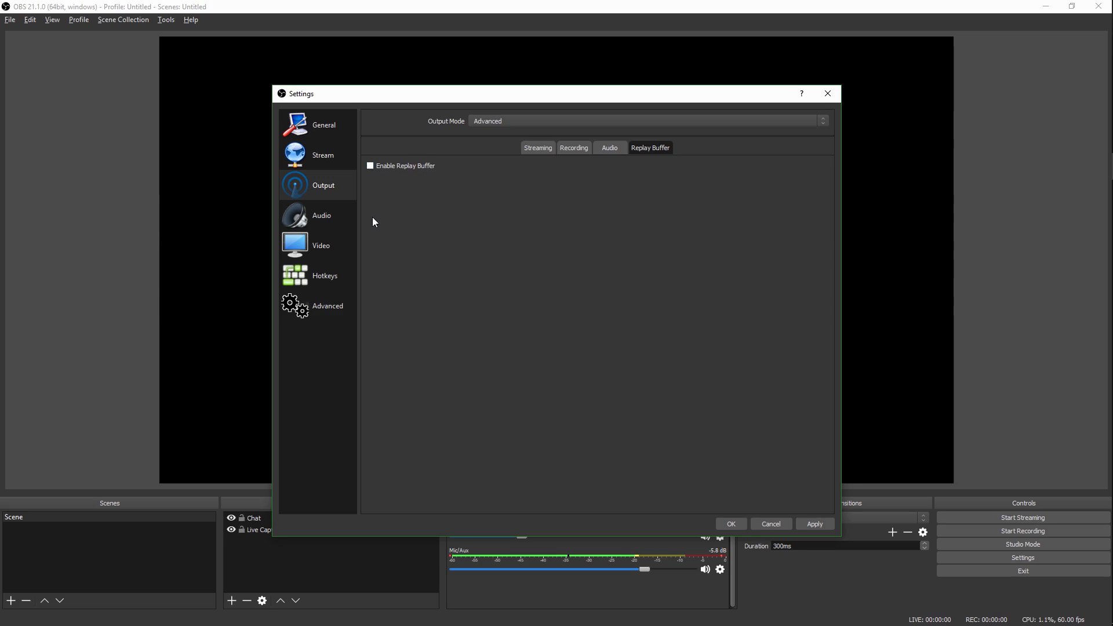
Step: Check the streaming output settings once more, apply all settings changes and close the Settings window
{"action": "left_click", "coordinate": [524, 147]}
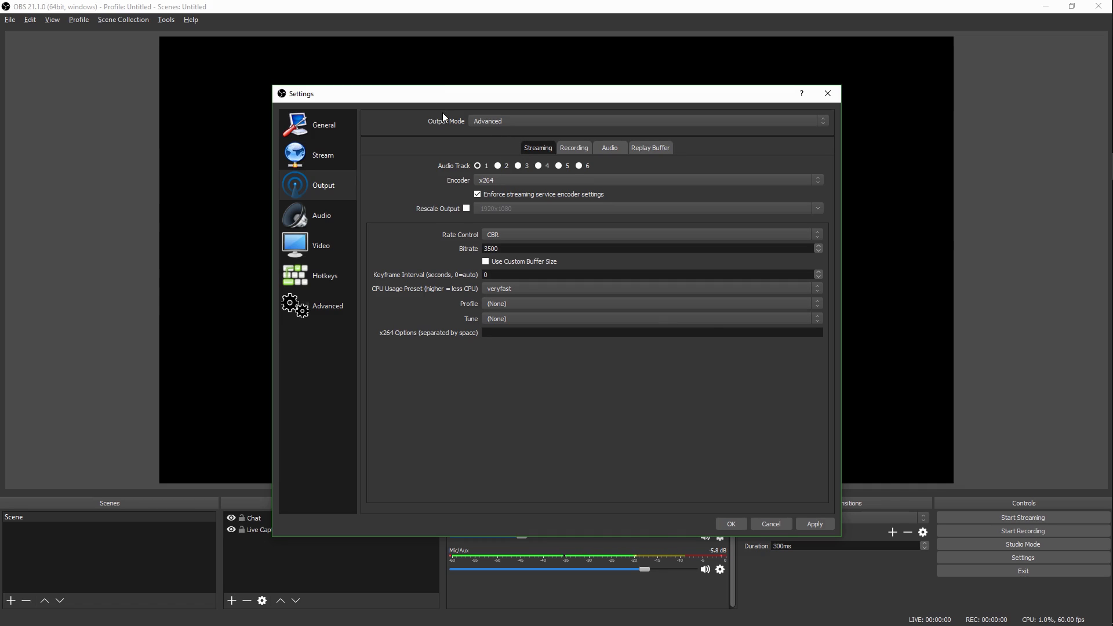
{"action": "left_click", "coordinate": [816, 523]}
{"action": "left_click", "coordinate": [730, 523]}
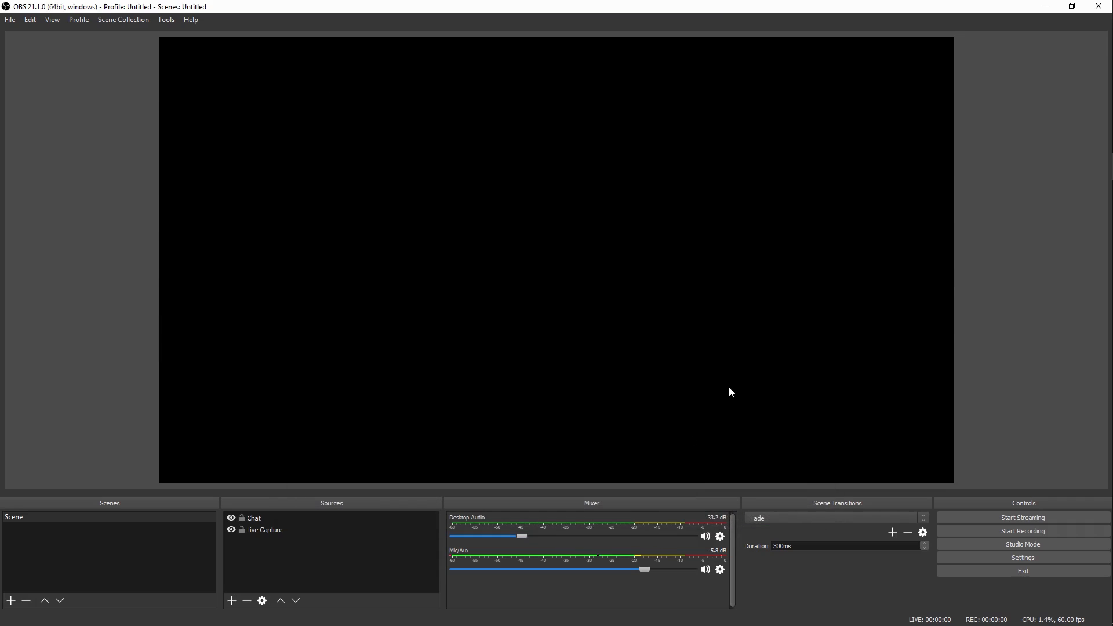